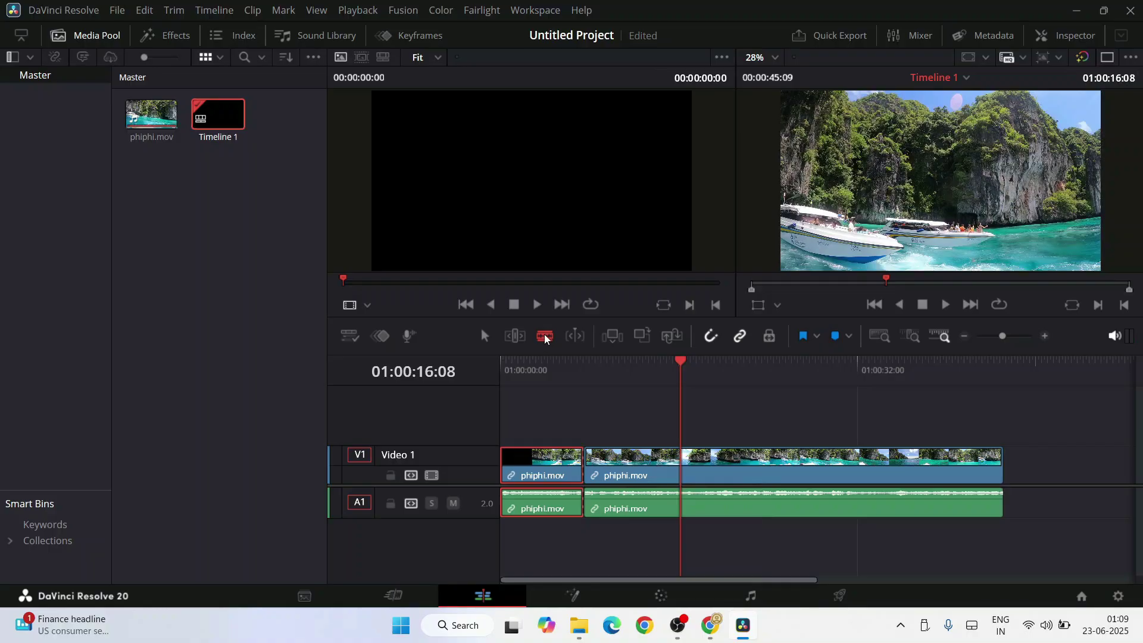
Step: Blade the long phiphi.mov clip at the playhead, splitting it on V1 and A1
click(685, 463)
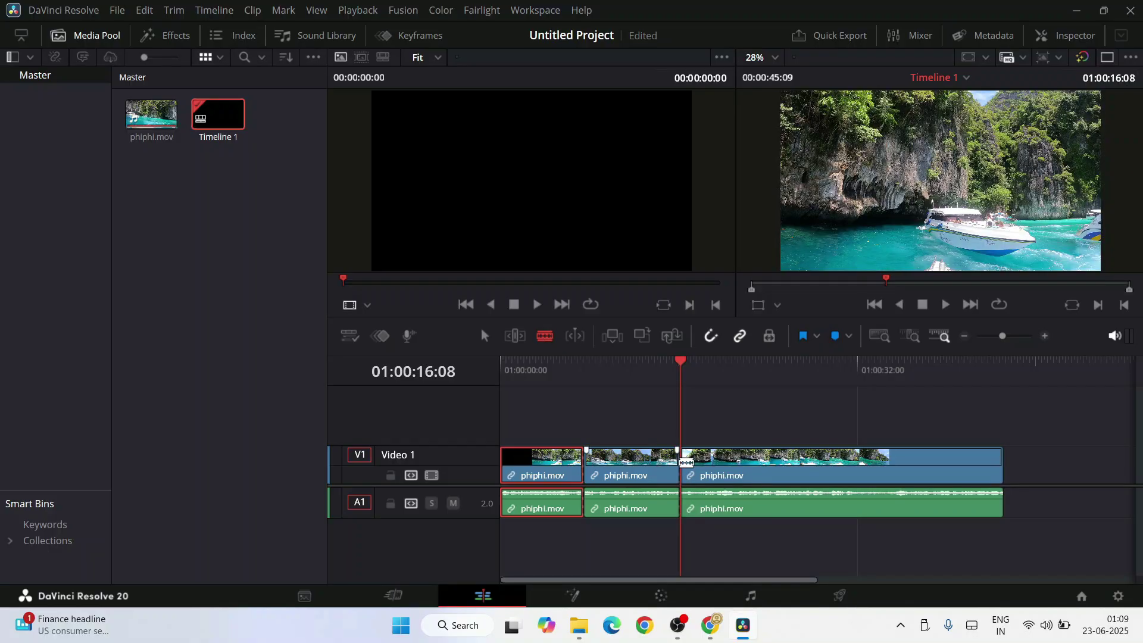
Step: Search Google in Chrome for 'davinci resolve download' using the 'dav' address-bar suggestion
drag(686, 463, 631, 518)
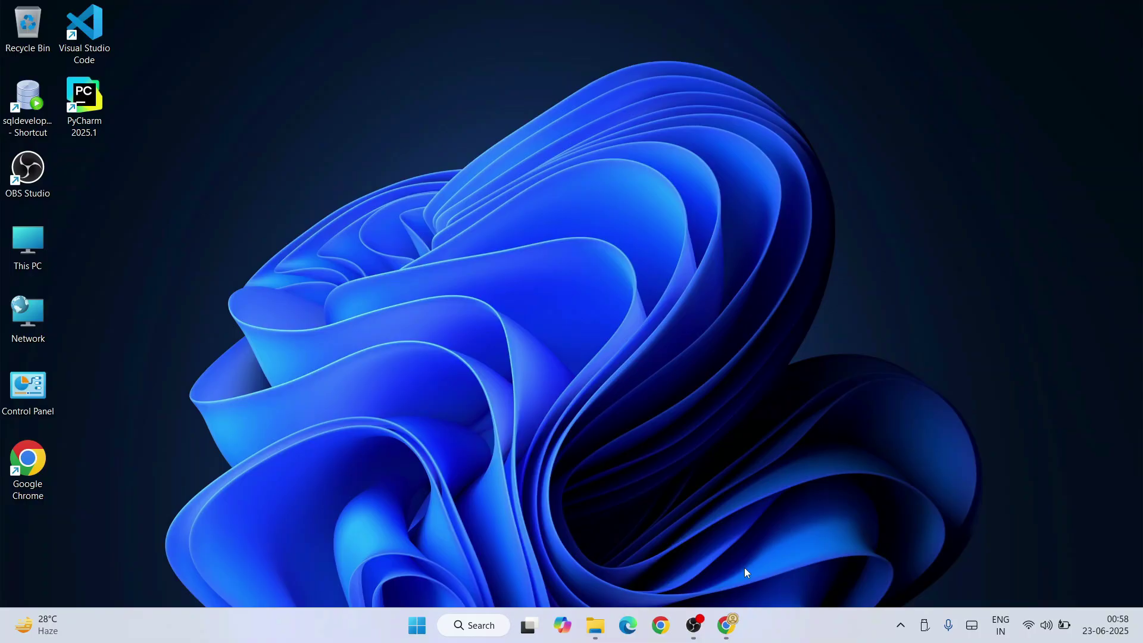
click(727, 626)
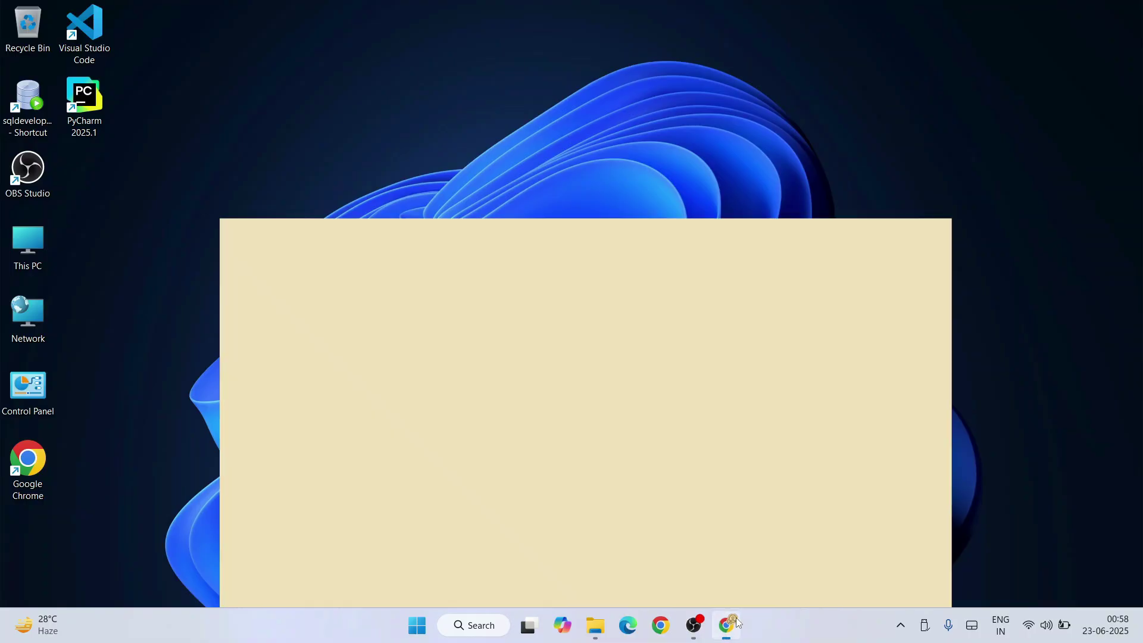
click(346, 42)
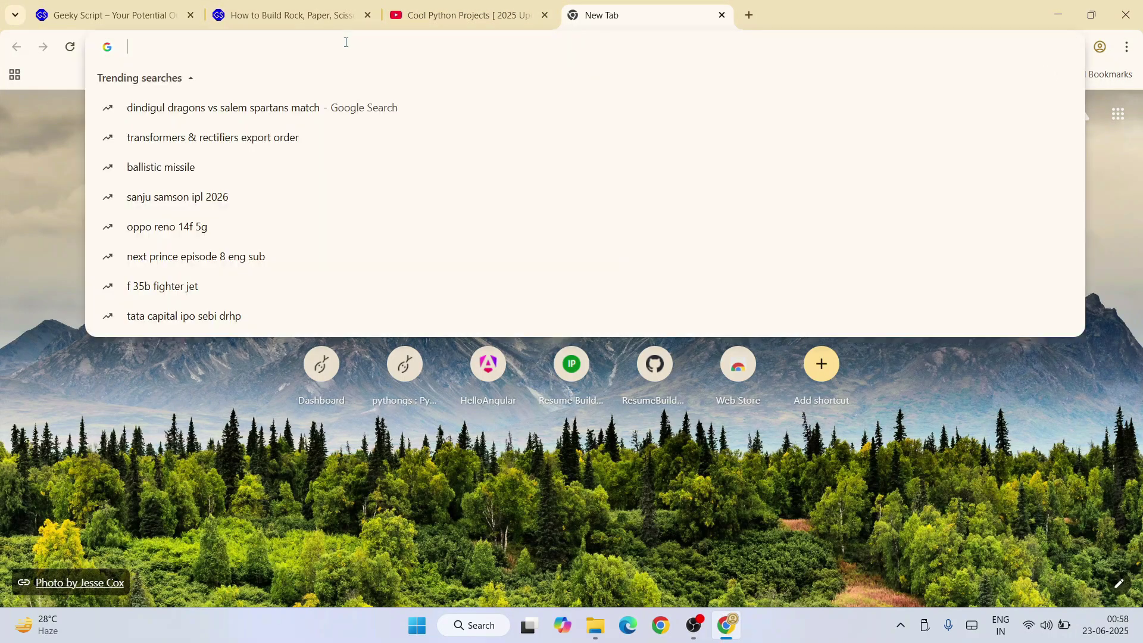
text(dav)
key(Down)
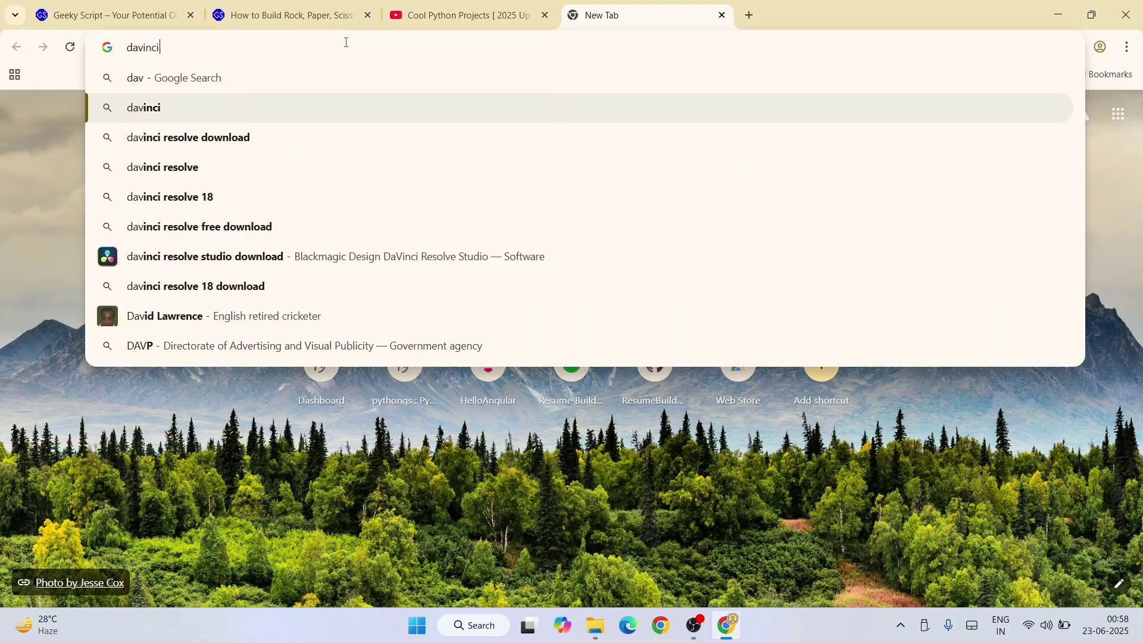
key(Down)
key(Return)
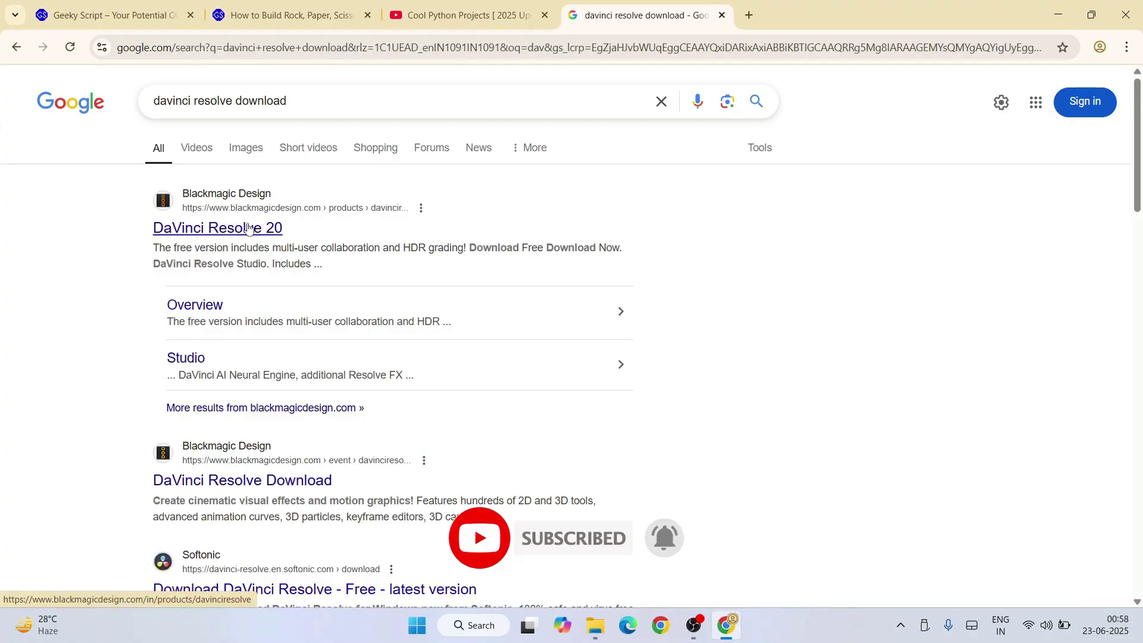
Step: Open Blackmagic Design's DaVinci Resolve 20 page and choose its Free Download Now option
click(241, 231)
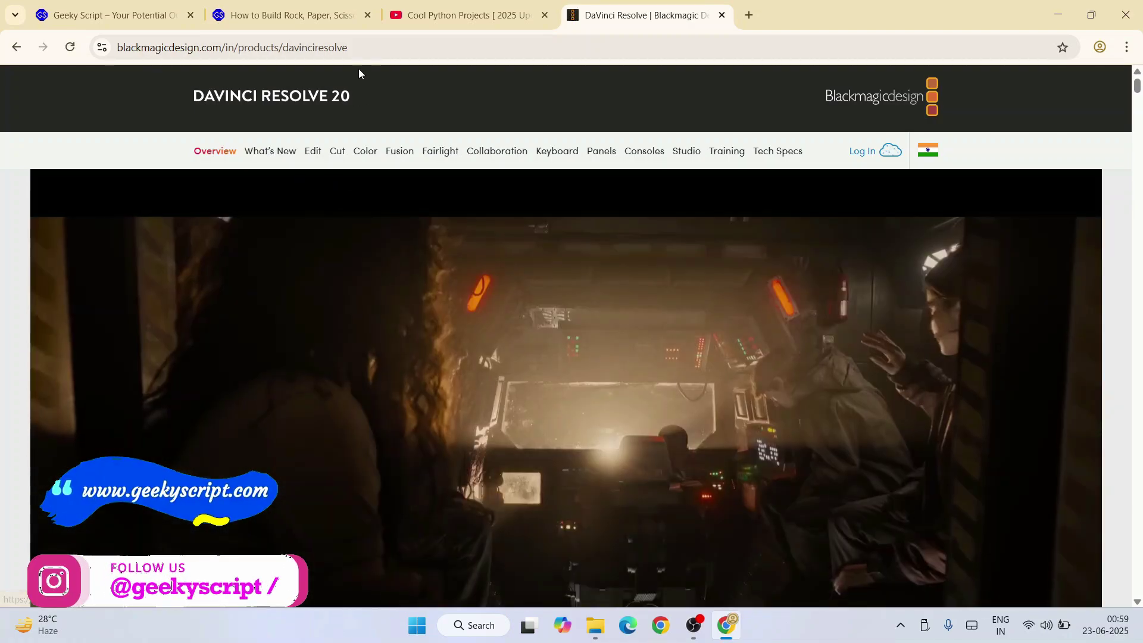
click(268, 47)
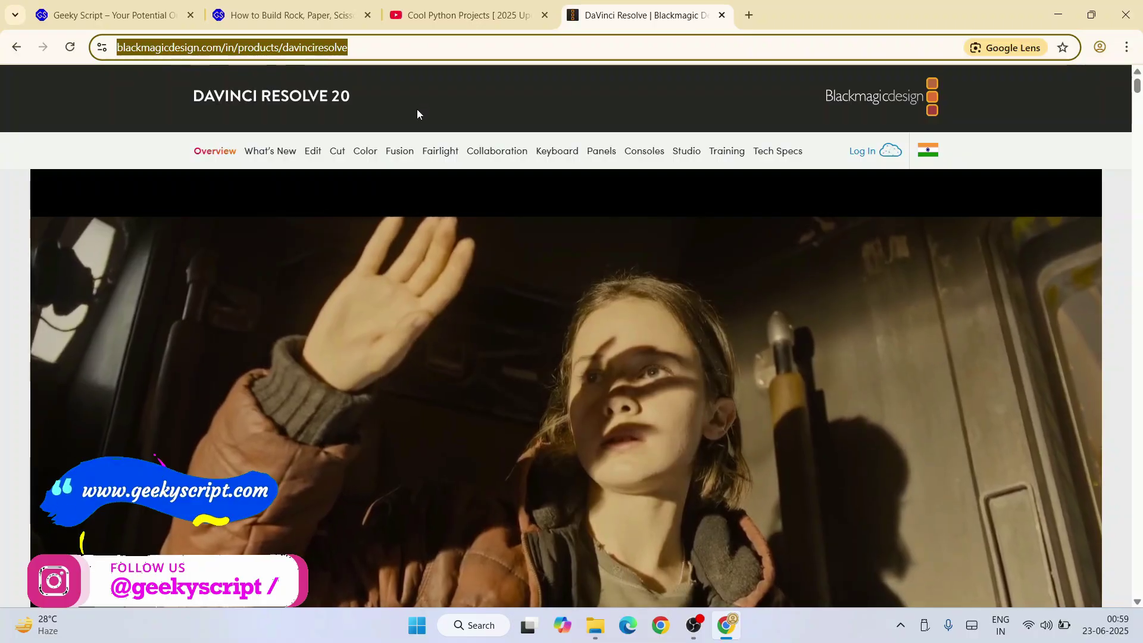
click(417, 109)
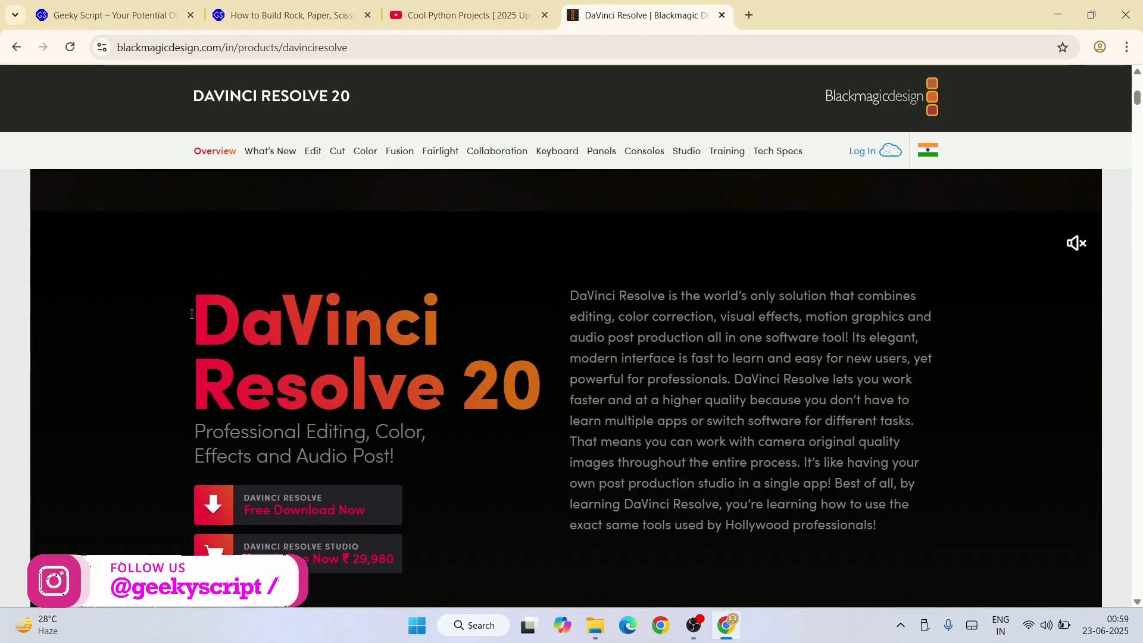
drag(191, 314, 550, 406)
click(499, 478)
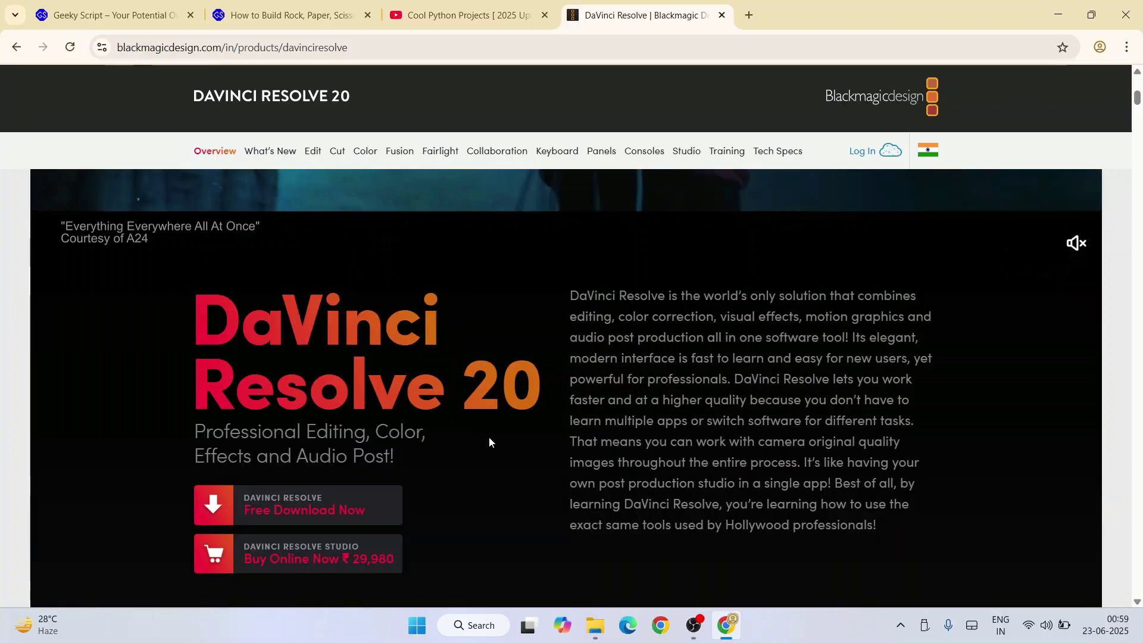
scroll(489, 441, down, 3)
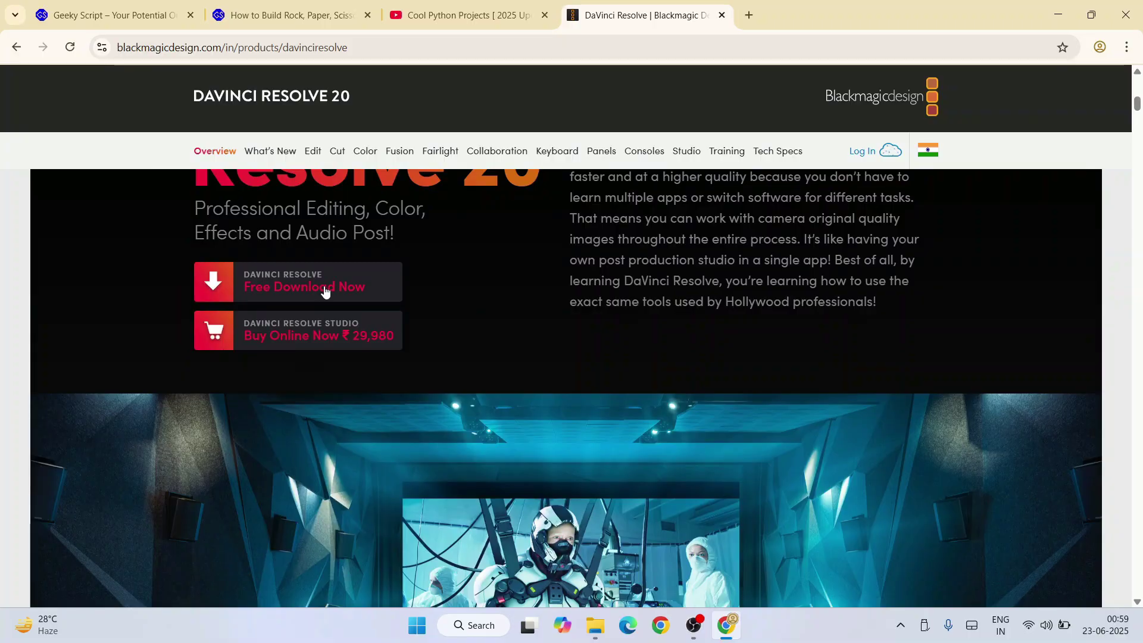
click(291, 291)
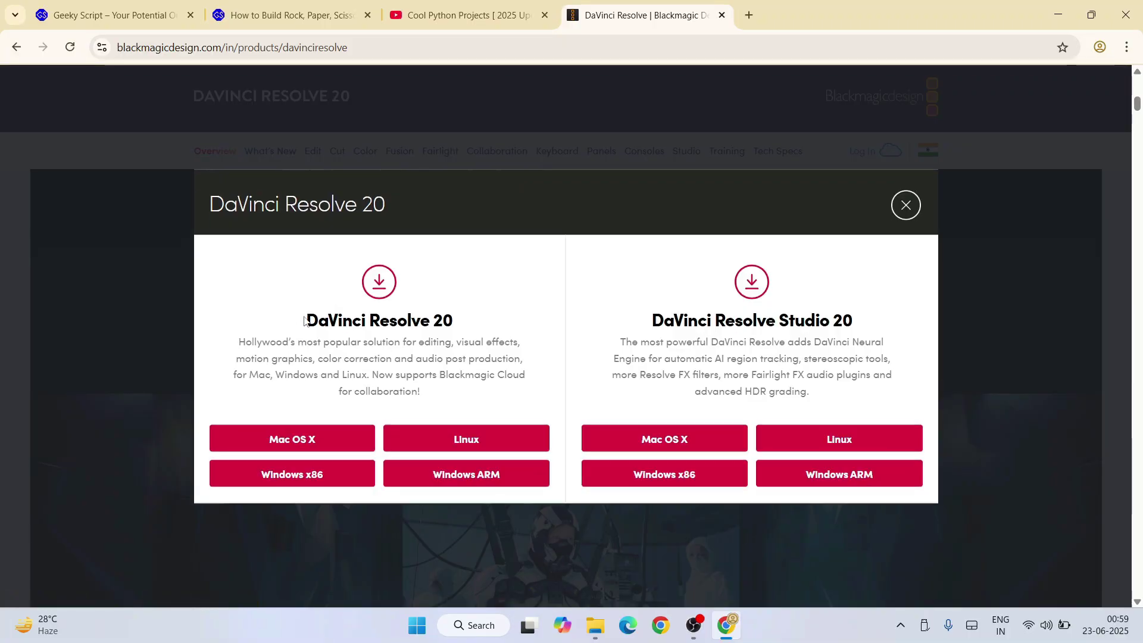
Step: Read over the free and Studio 20 edition descriptions, then pick the free Windows x86 download
drag(303, 322, 770, 320)
click(467, 313)
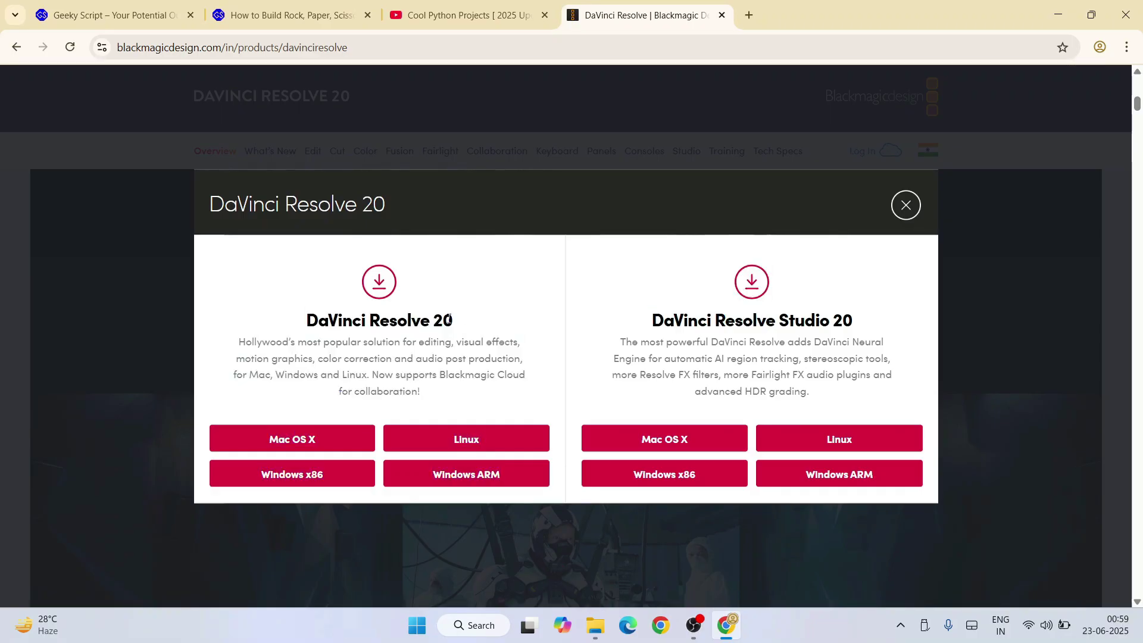
drag(650, 330, 855, 323)
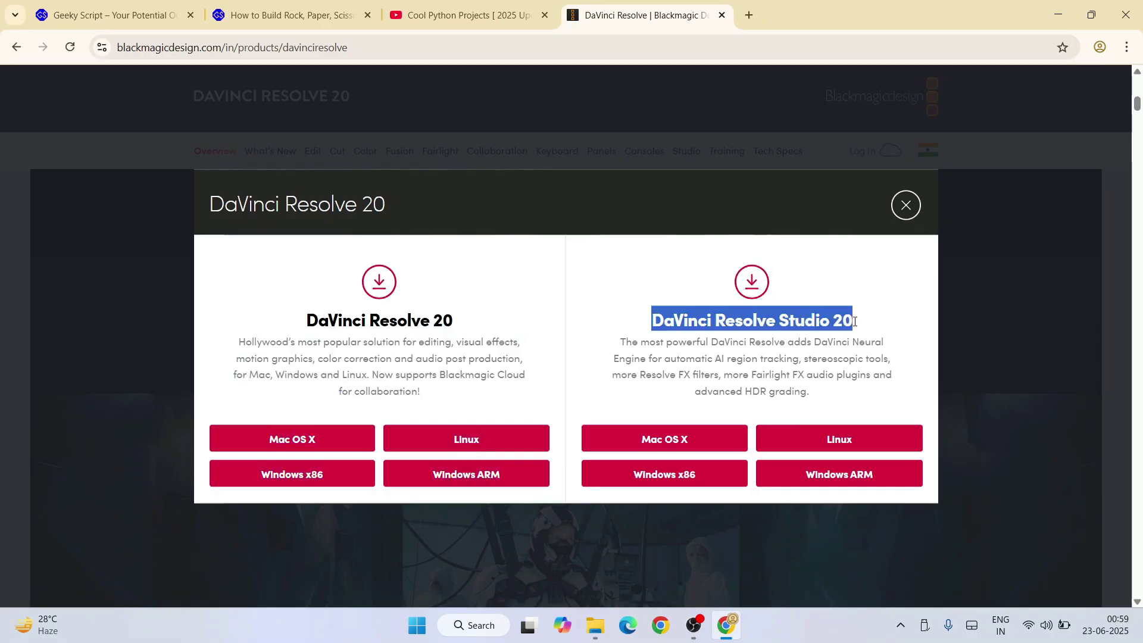
click(872, 315)
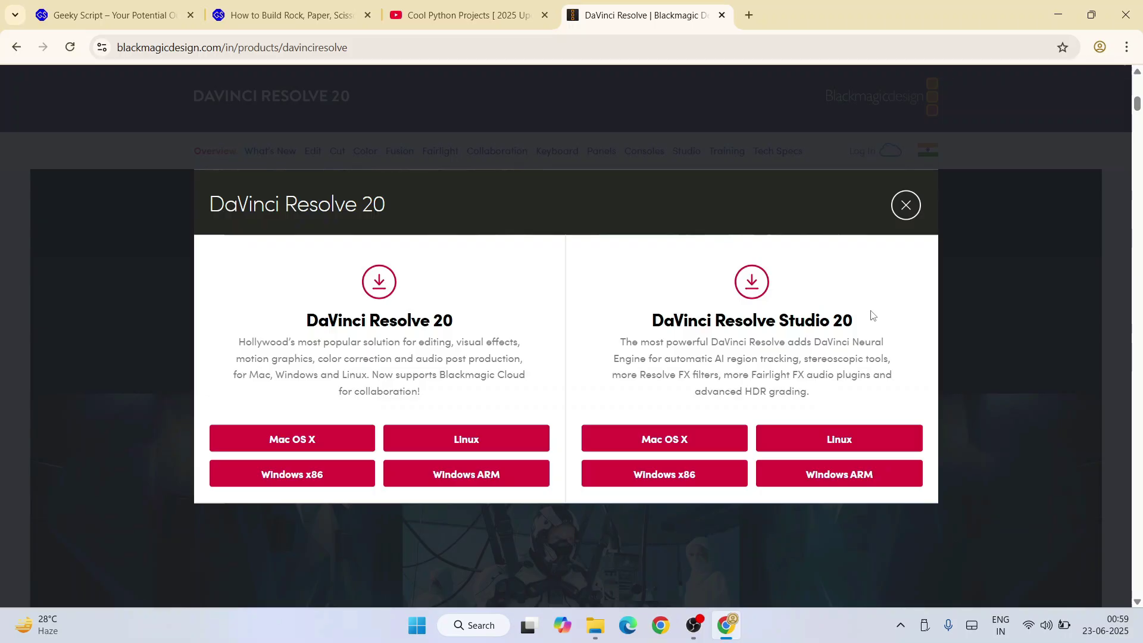
drag(676, 319, 878, 321)
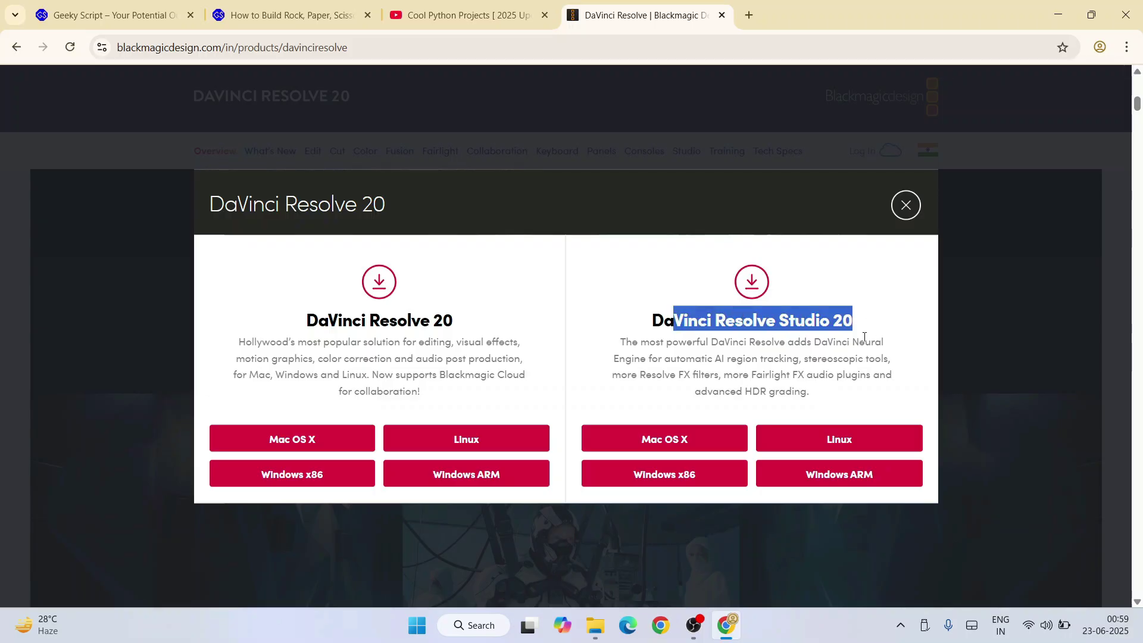
click(865, 337)
drag(620, 343, 833, 394)
click(798, 393)
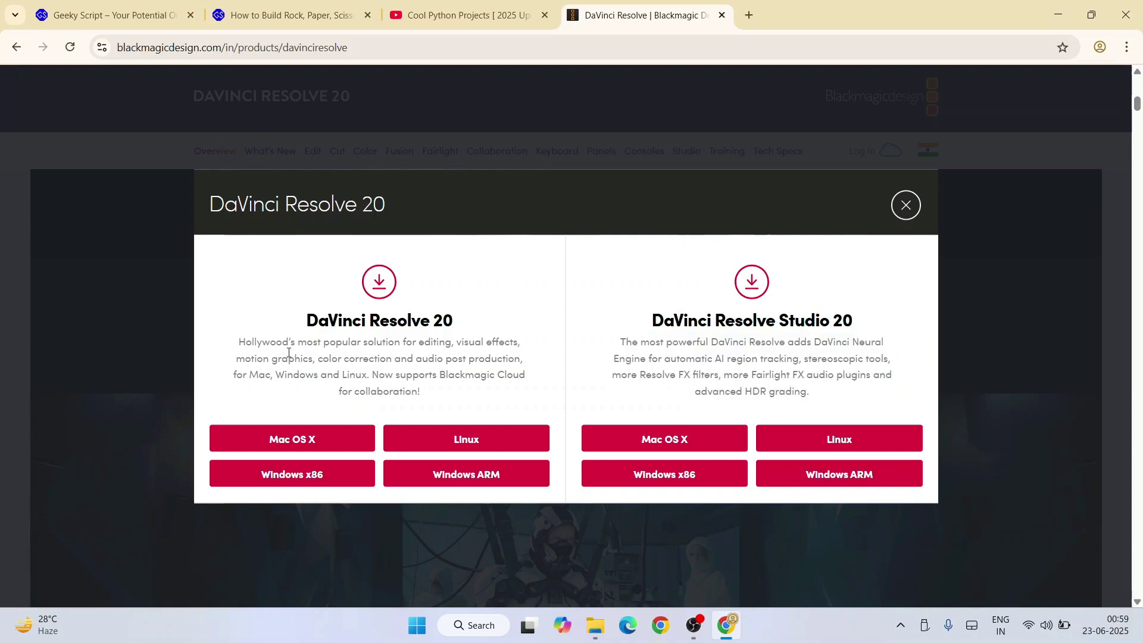
drag(244, 342, 432, 400)
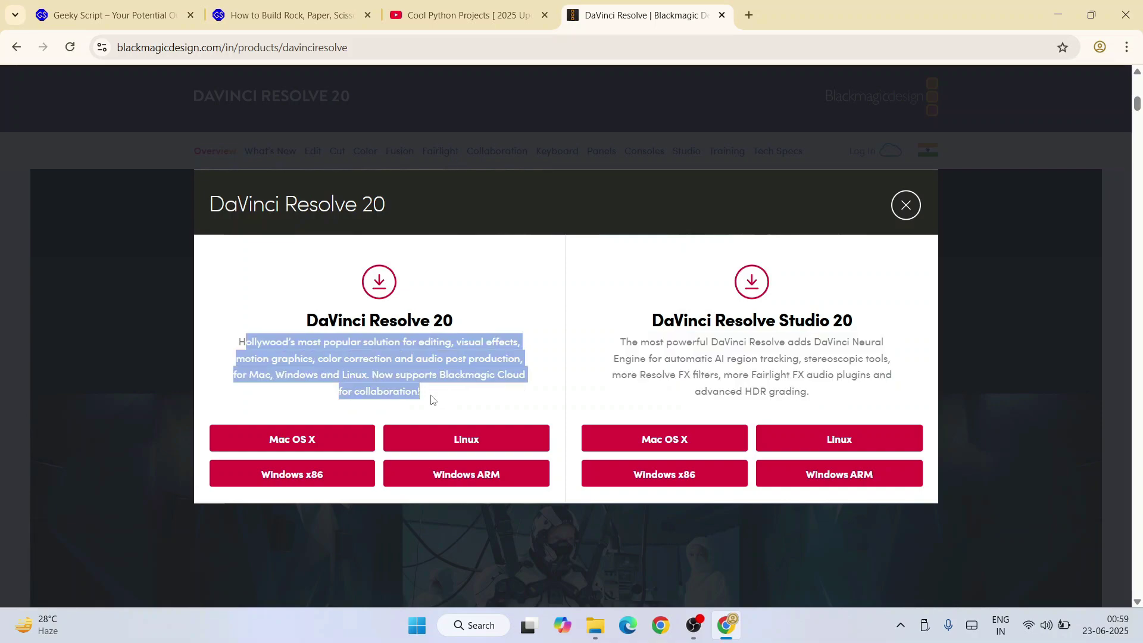
click(469, 320)
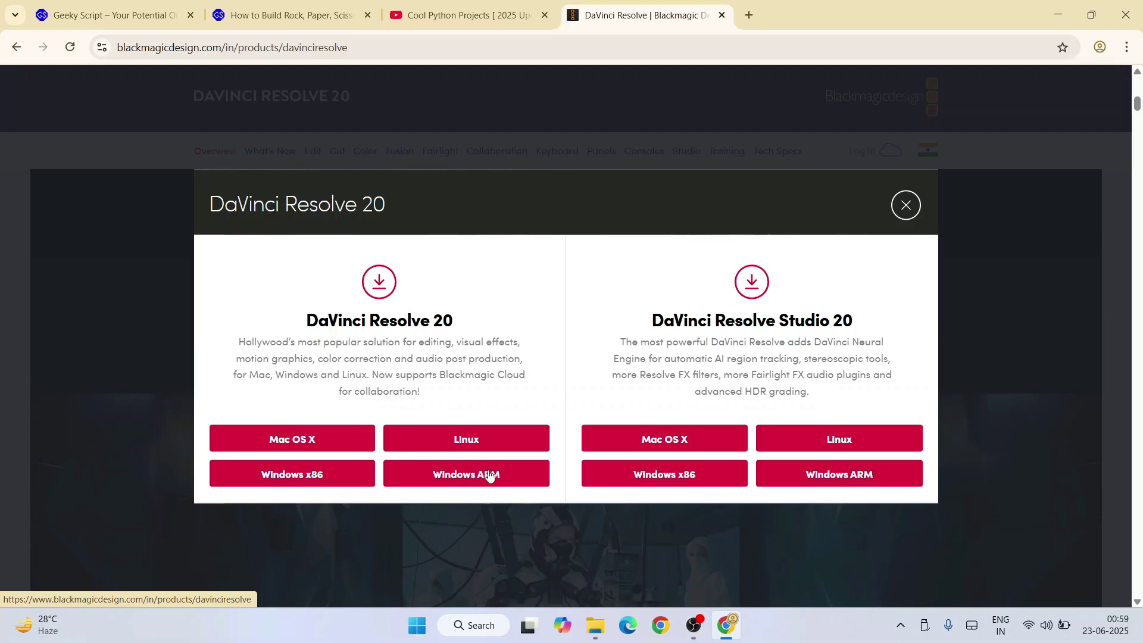
click(304, 477)
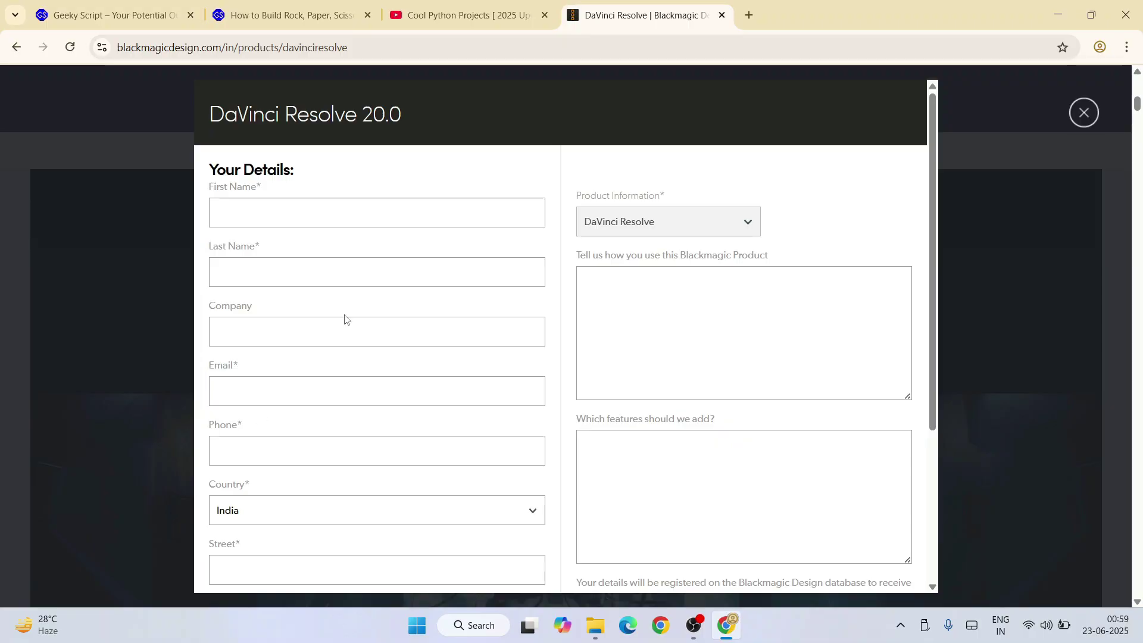
Step: Step through the registration form's First Name, Company, Email and Phone fields, dismissing the phone autofill
scroll(595, 262, down, 5)
scroll(385, 256, up, 5)
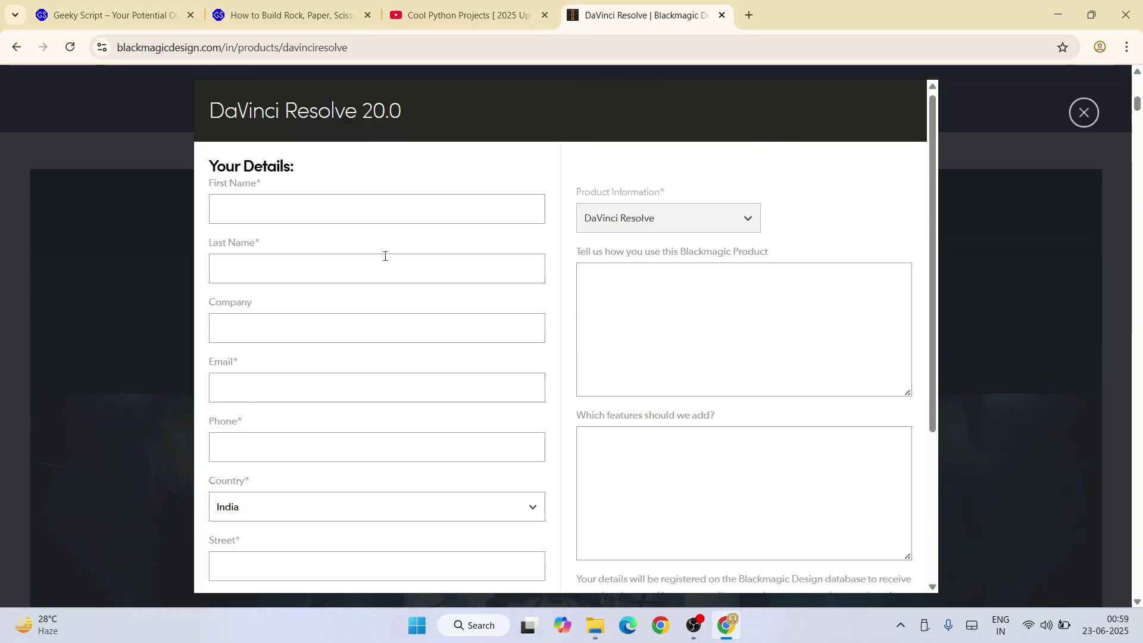
click(304, 210)
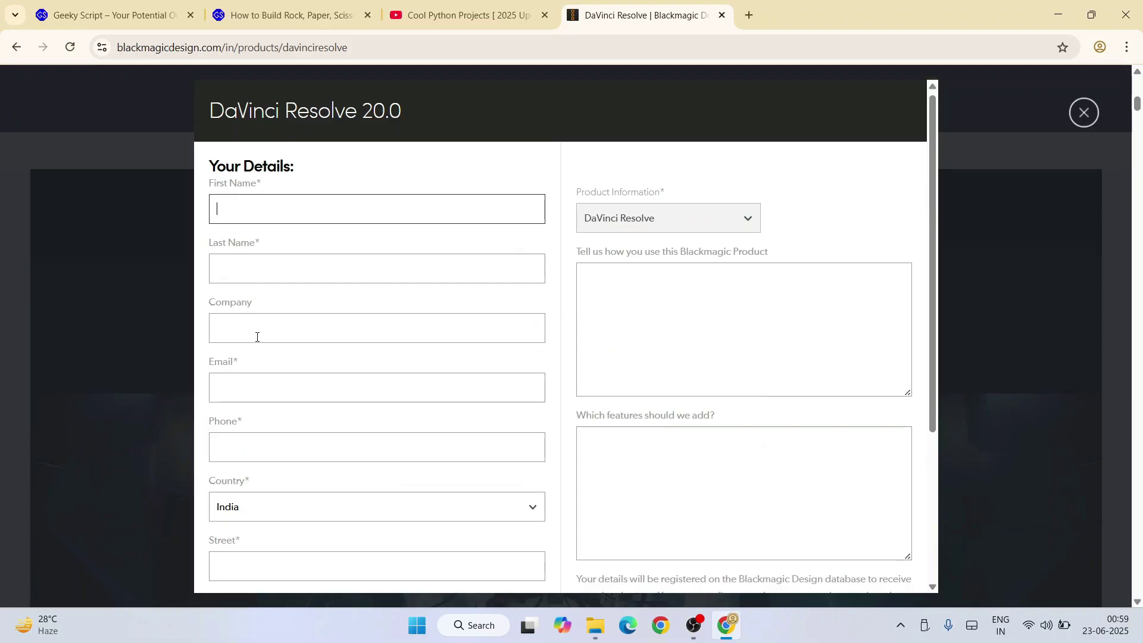
click(339, 321)
scroll(262, 296, down, 3)
scroll(298, 306, up, 3)
click(225, 392)
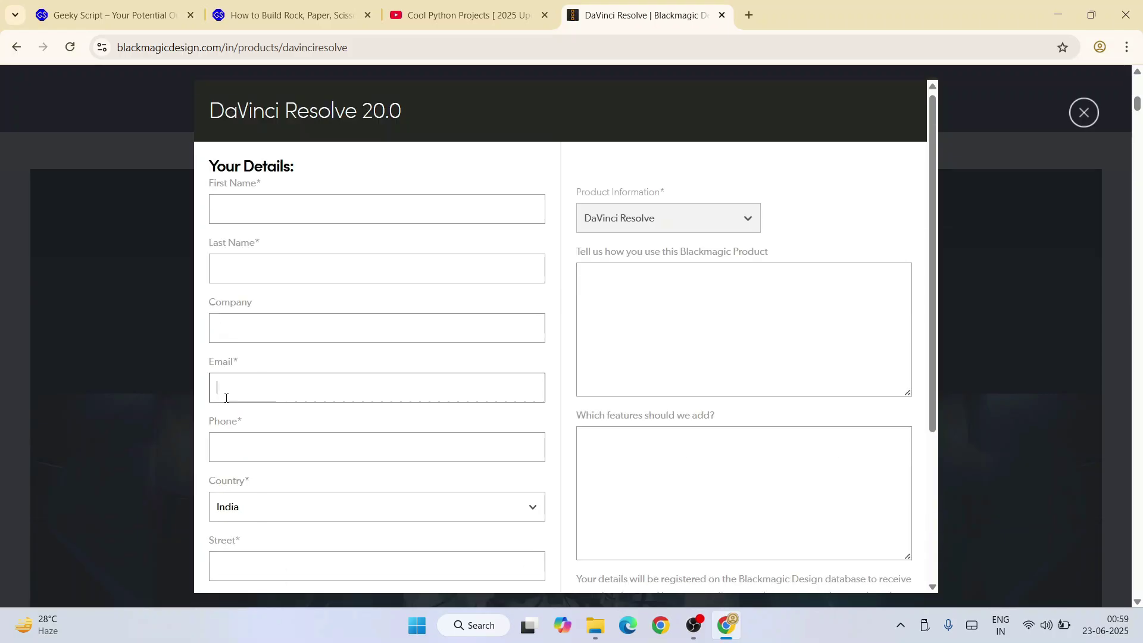
scroll(358, 369, down, 1)
click(238, 372)
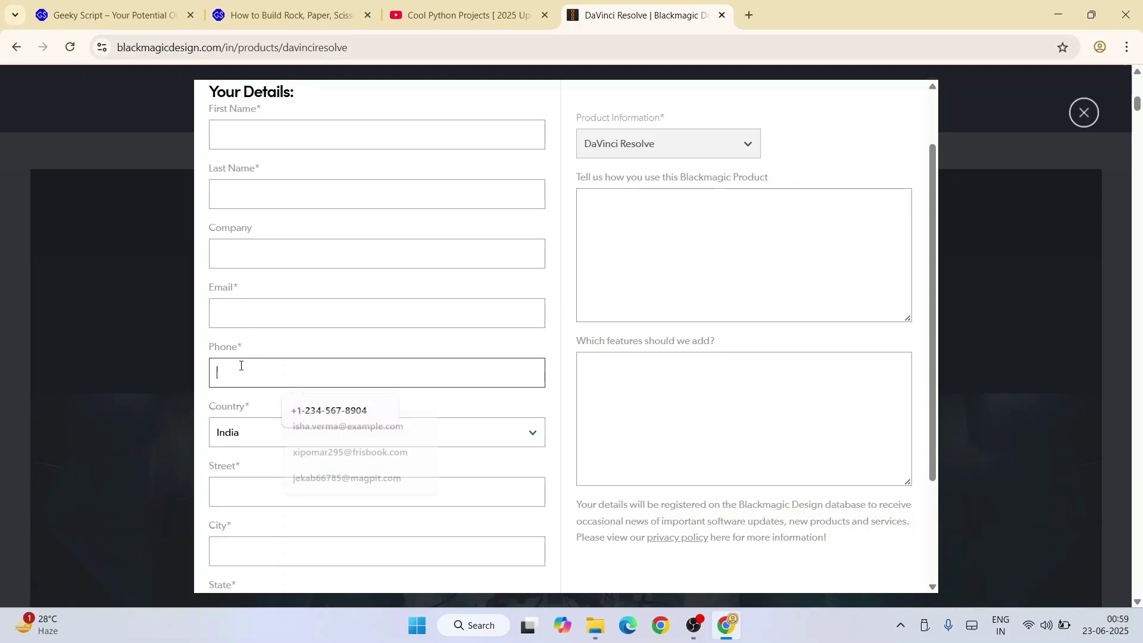
scroll(268, 444, down, 1)
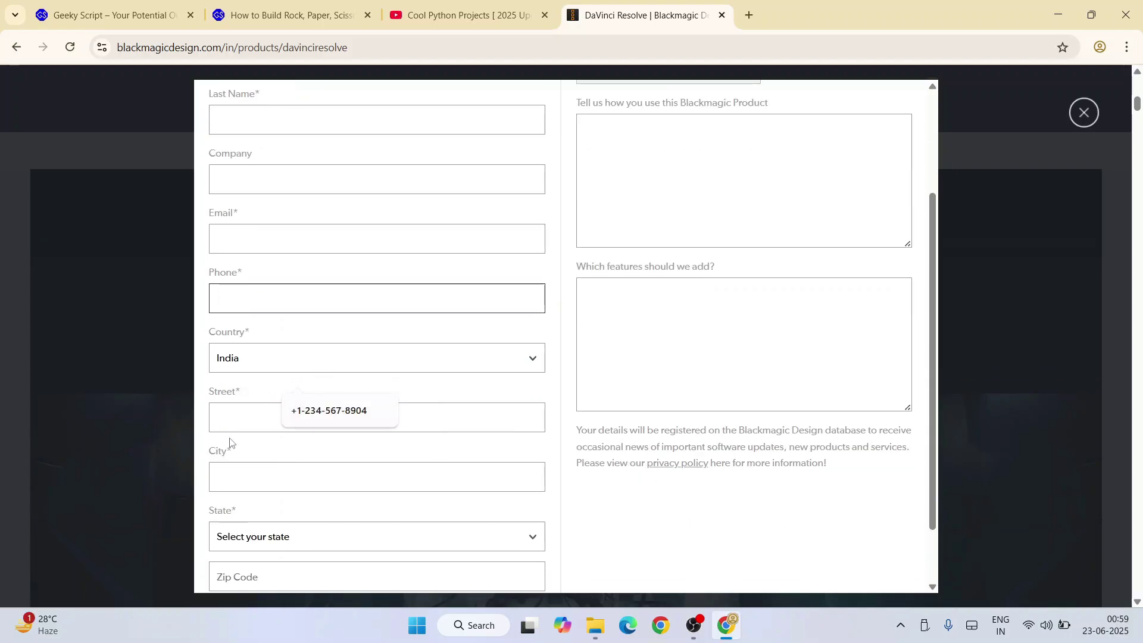
click(200, 434)
Step: Scroll over the rest of the registration form, then switch to File Explorer
scroll(322, 459, down, 1)
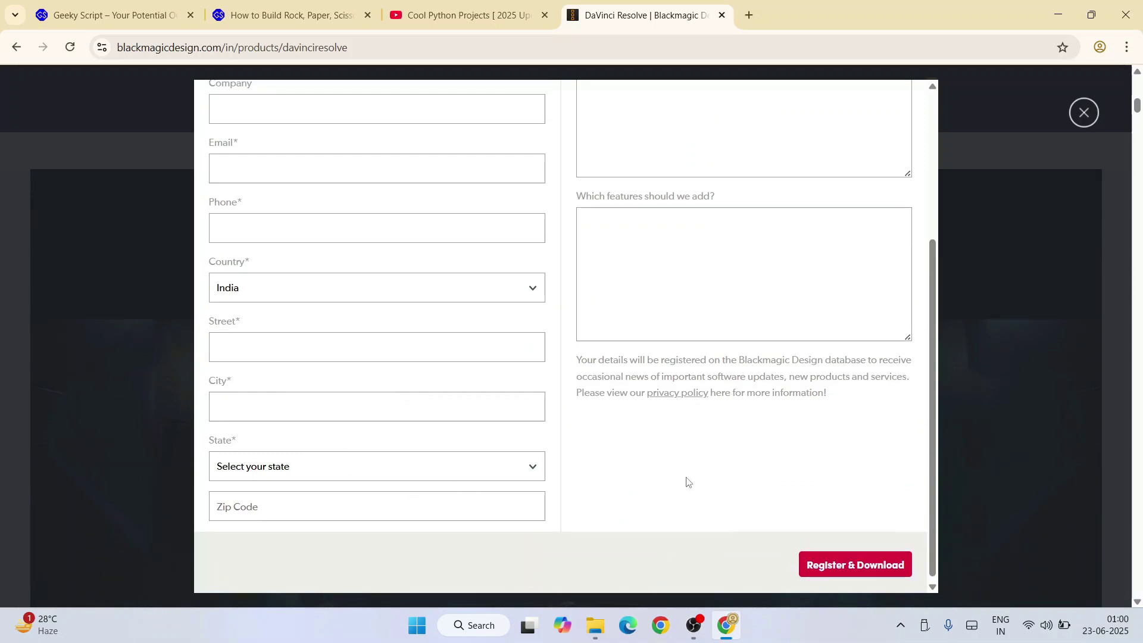
scroll(682, 477, up, 3)
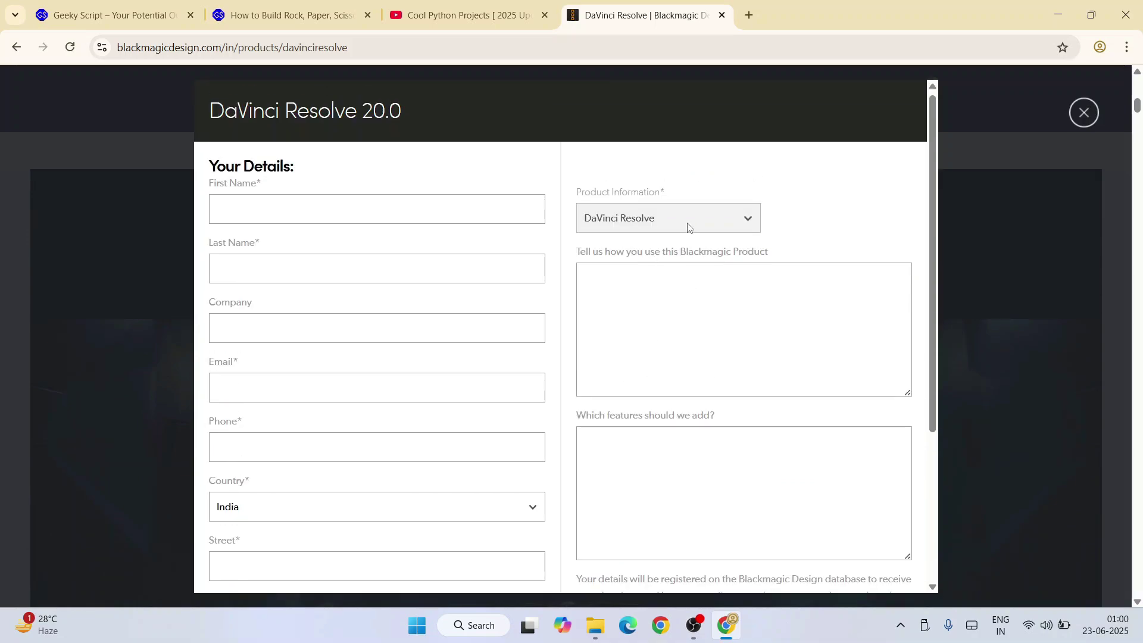
scroll(723, 273, down, 2)
scroll(559, 245, up, 2)
scroll(763, 286, down, 3)
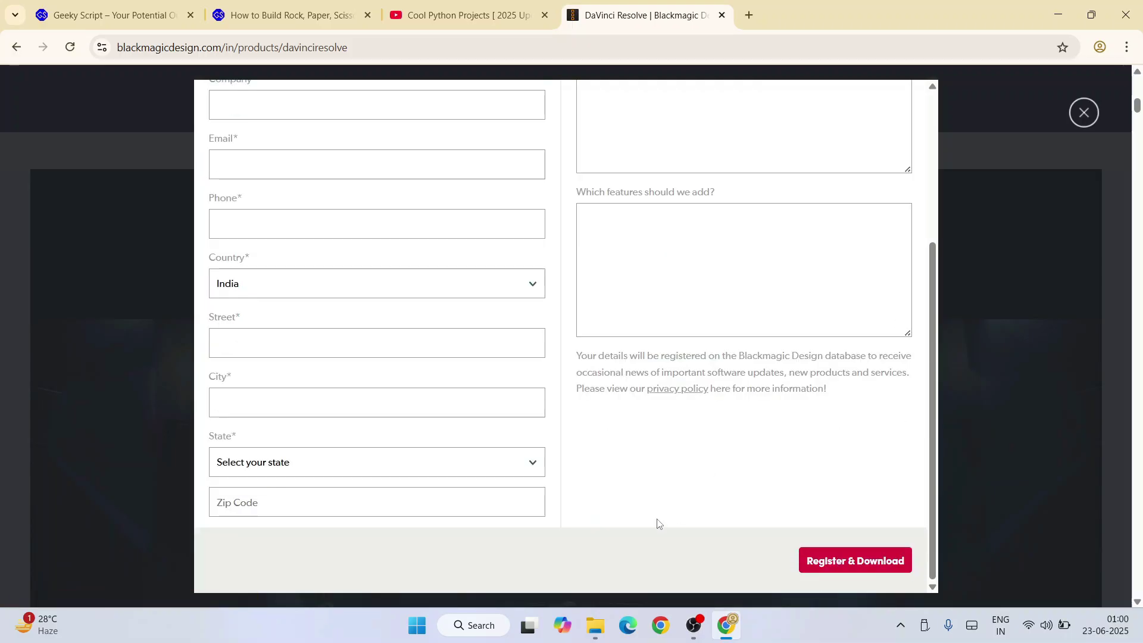
click(596, 626)
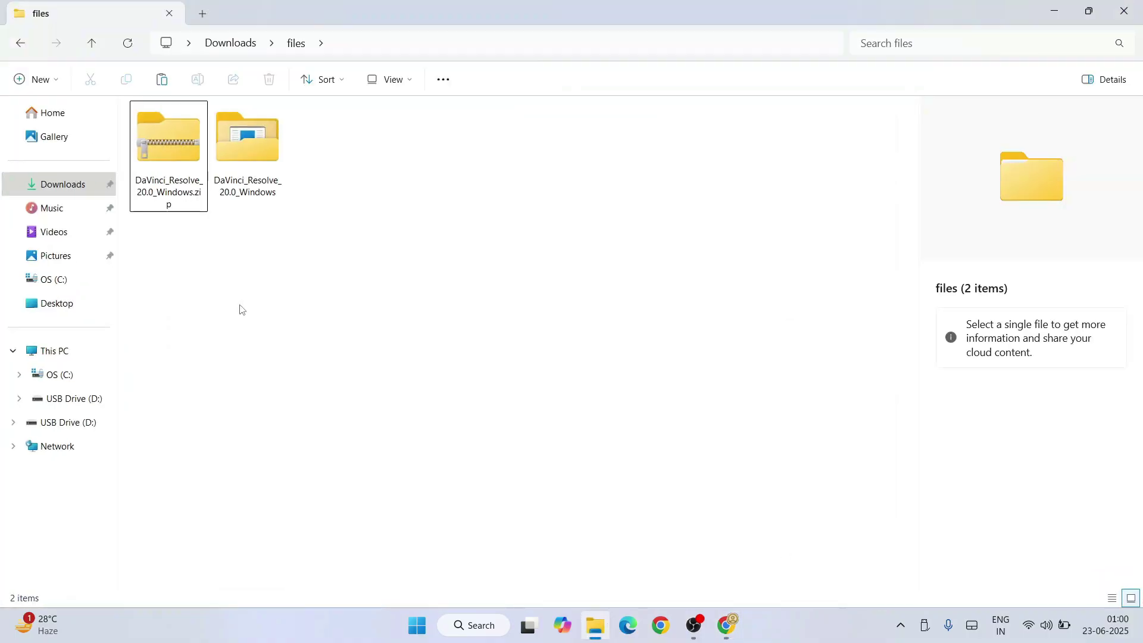
Step: Select DaVinci_Resolve_20.0_Windows.zip, recheck the Chrome registration form, then right-click the zip for its options
click(184, 162)
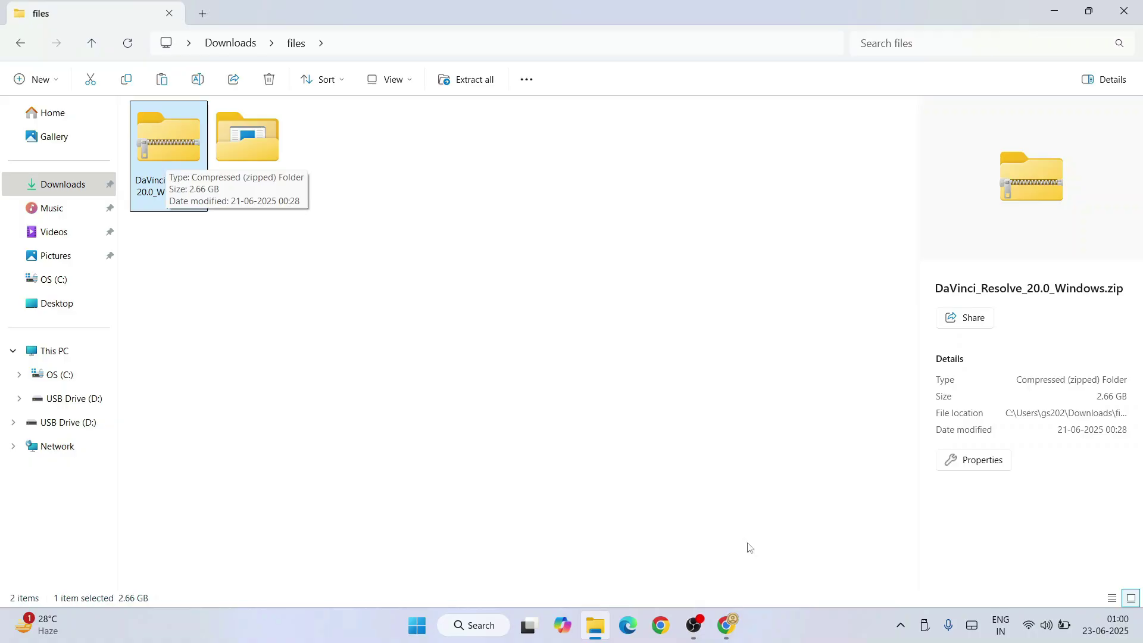
click(608, 623)
scroll(319, 437, up, 4)
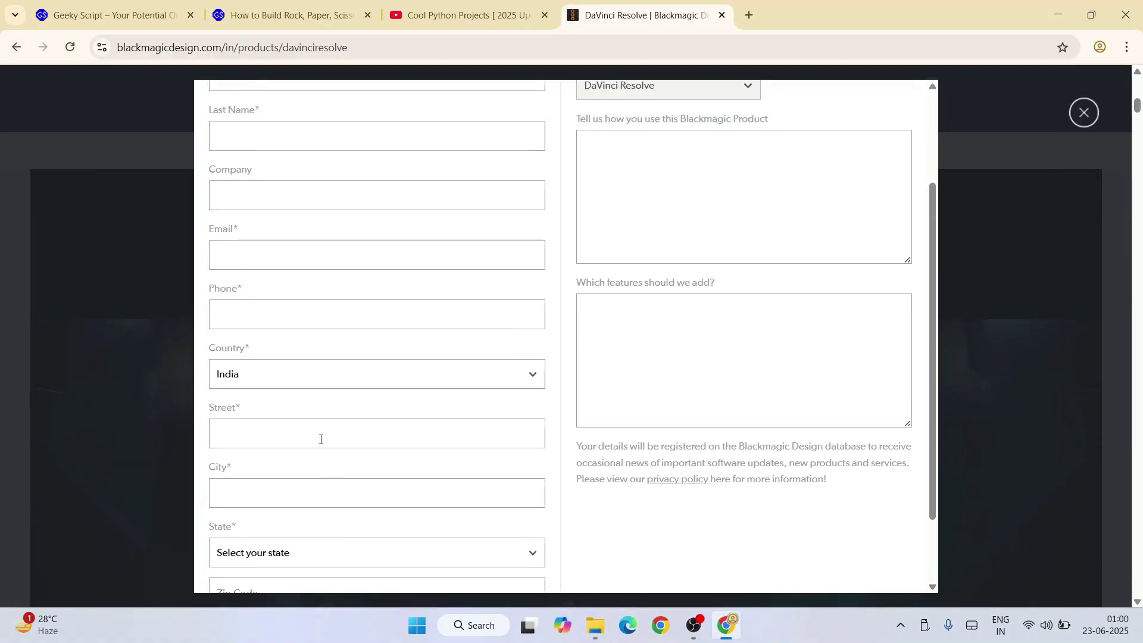
scroll(597, 409, down, 4)
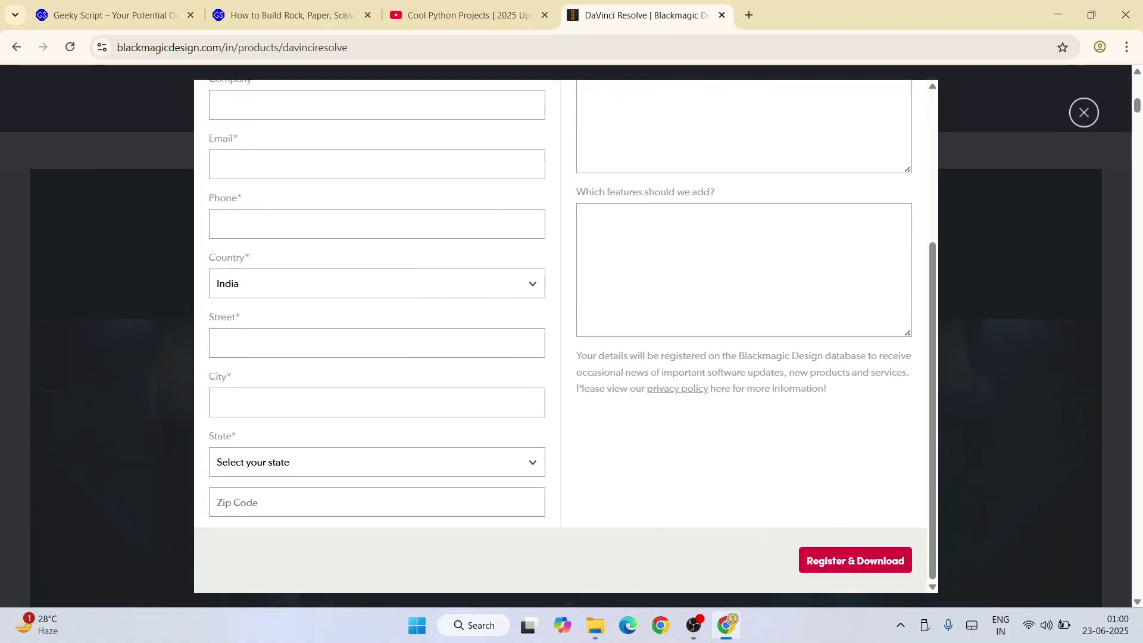
click(598, 623)
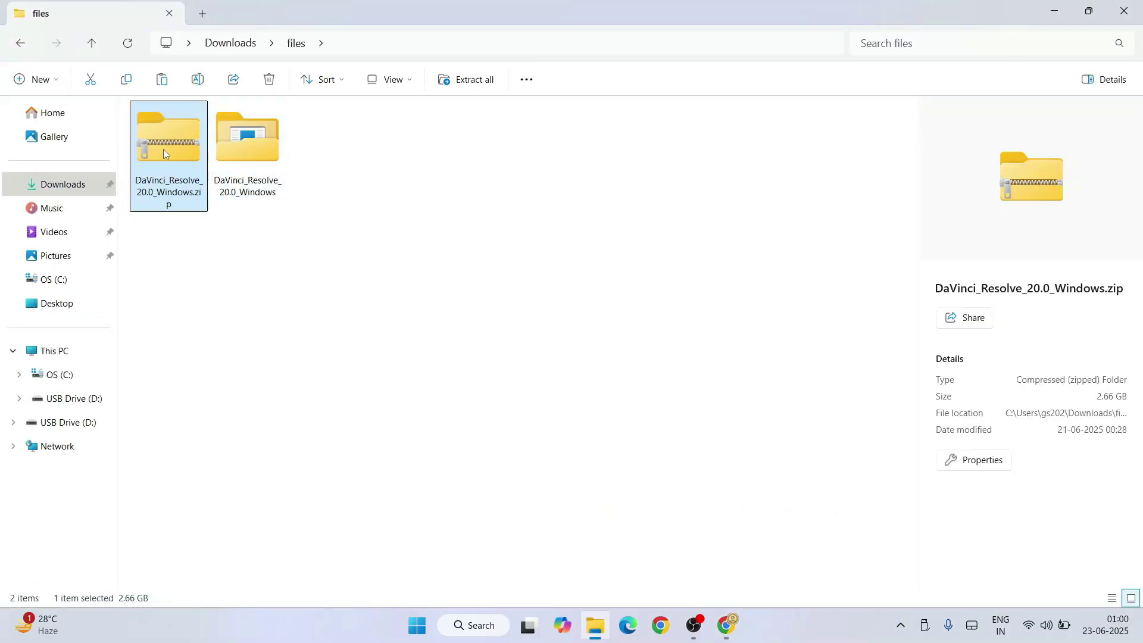
right_click(169, 137)
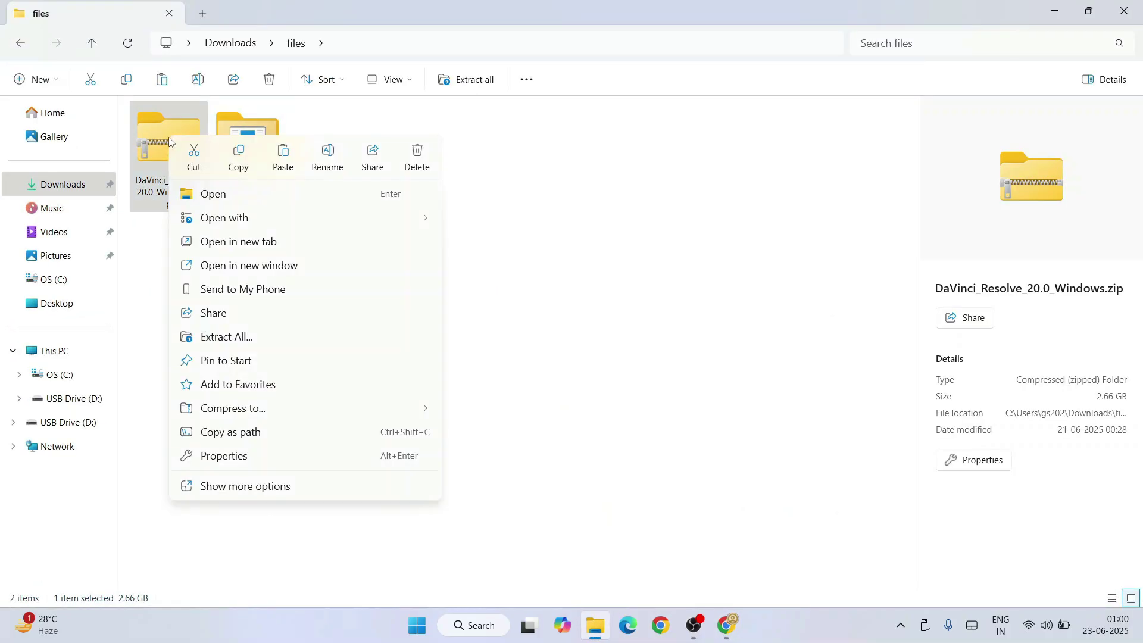
Step: Cancel Extract All, open the extracted DaVinci_Resolve_20.0_Windows folder and launch DaVinci_Resolve_20.0_Windows.exe
click(247, 343)
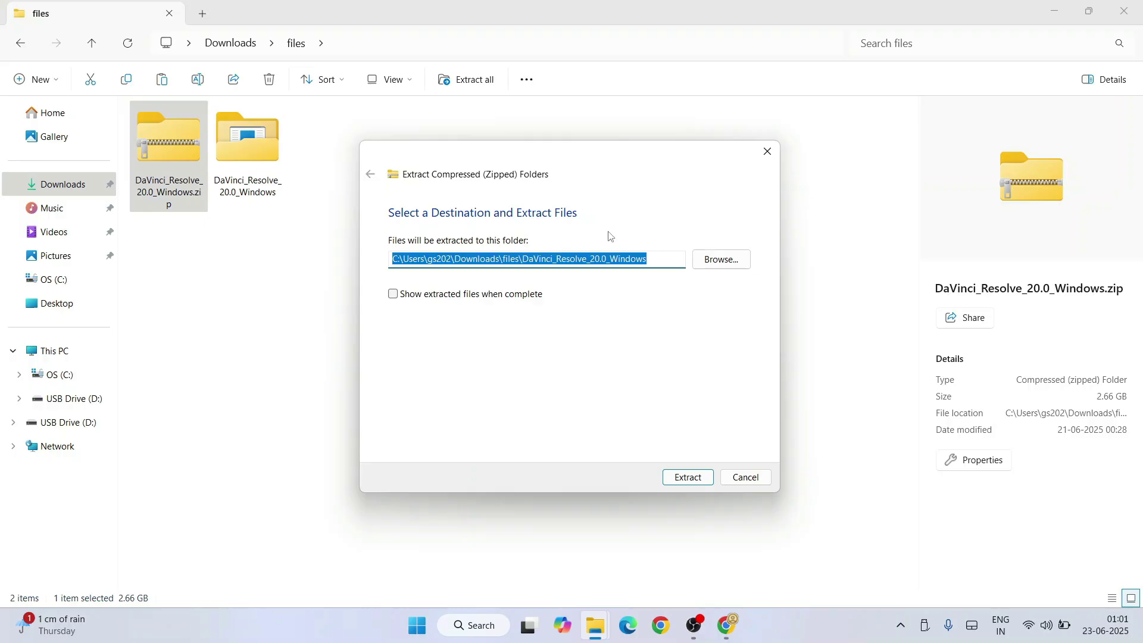
click(747, 477)
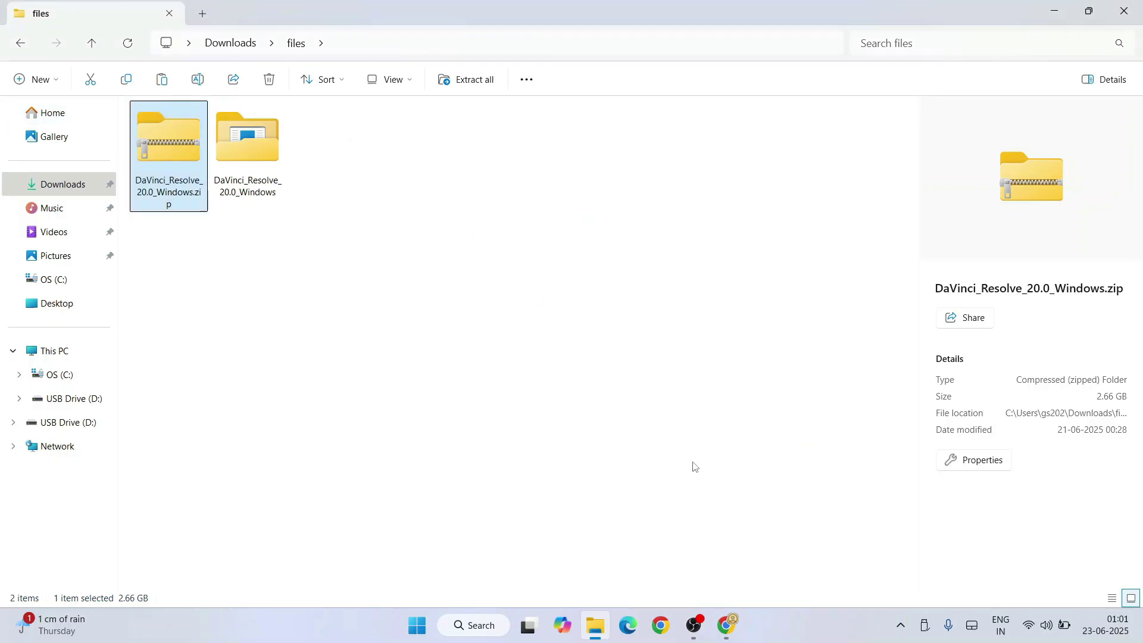
click(227, 134)
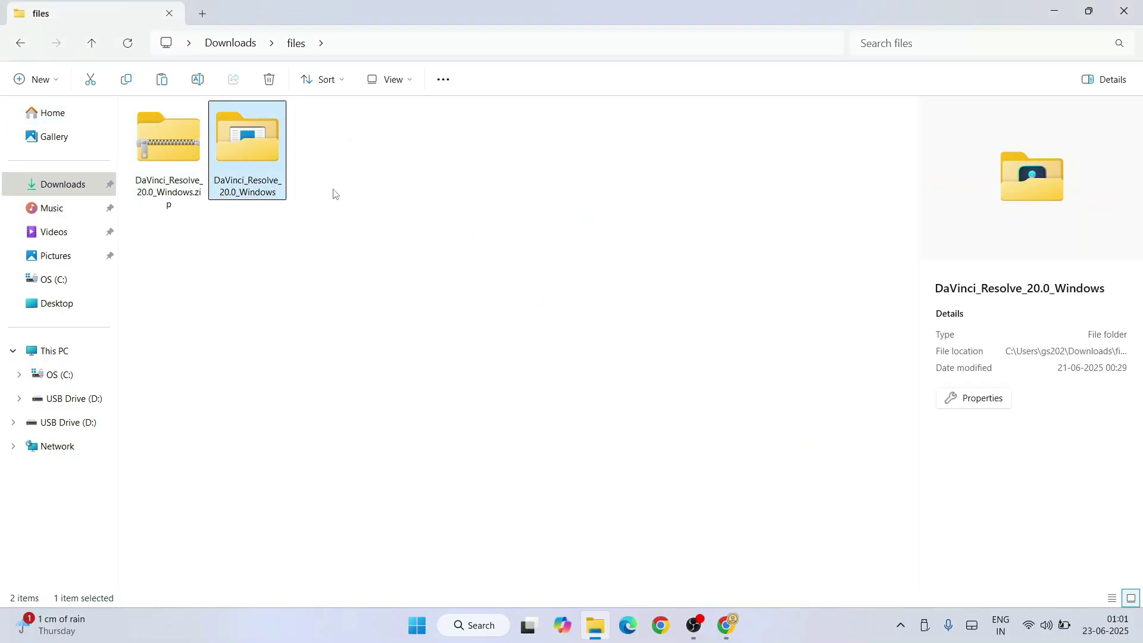
double_click(257, 151)
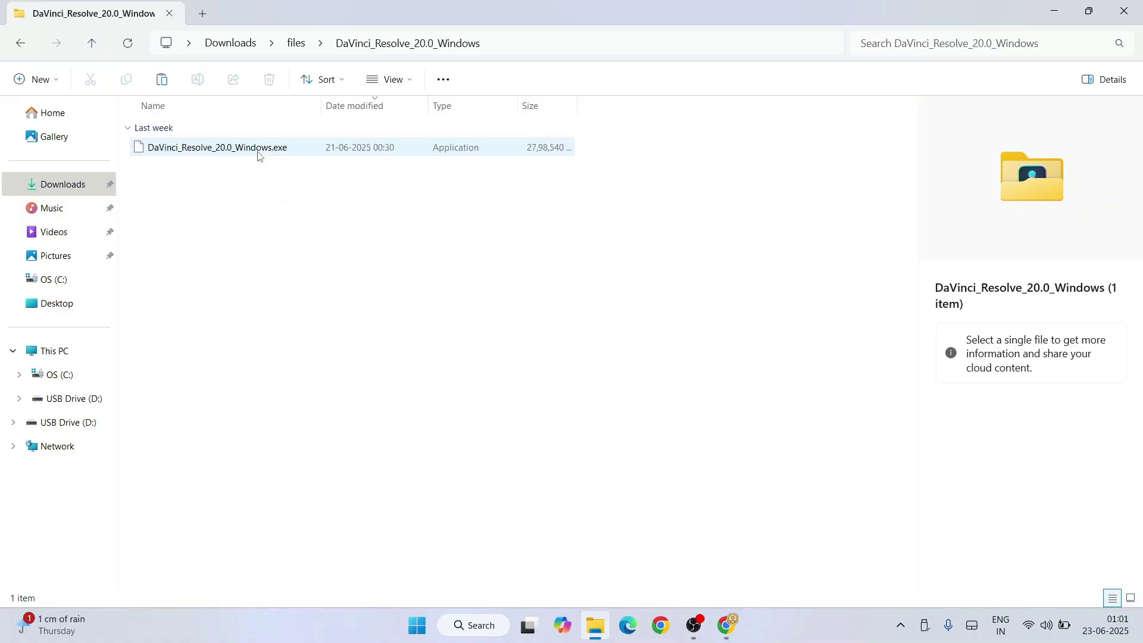
click(258, 154)
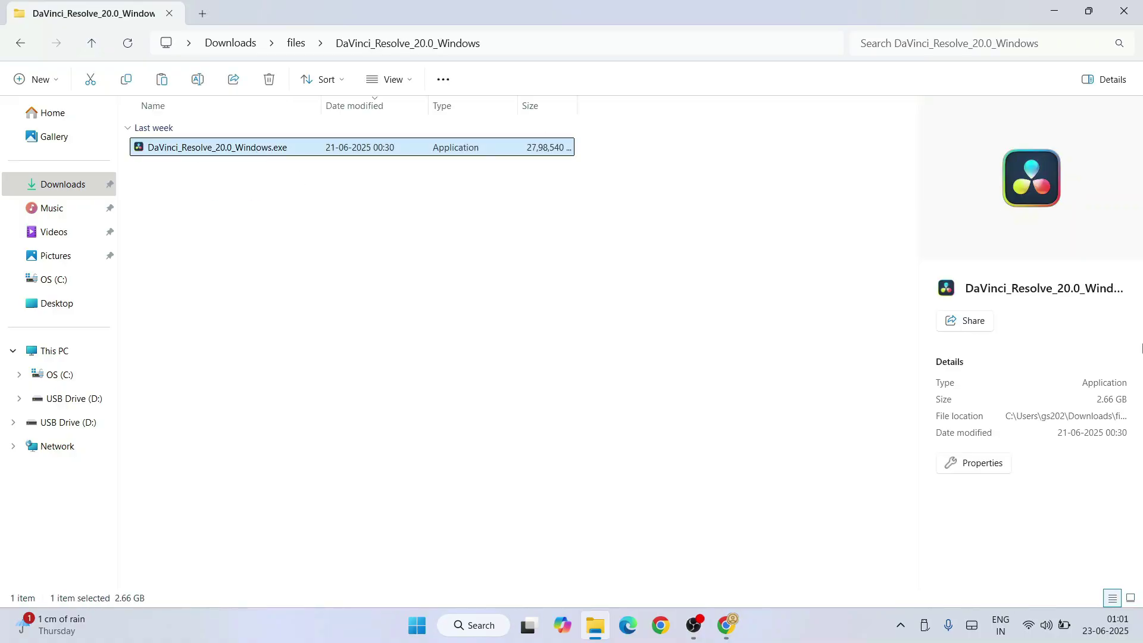
double_click(271, 149)
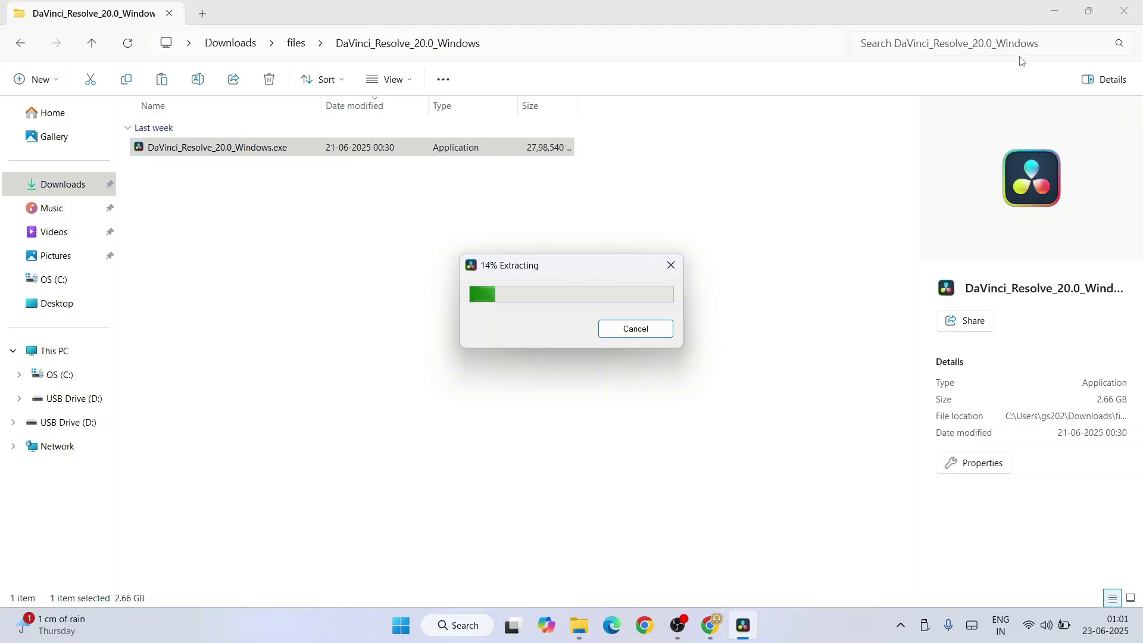
Step: Minimize the other windows to reveal the DaVinci Resolve installer's component list
click(1055, 9)
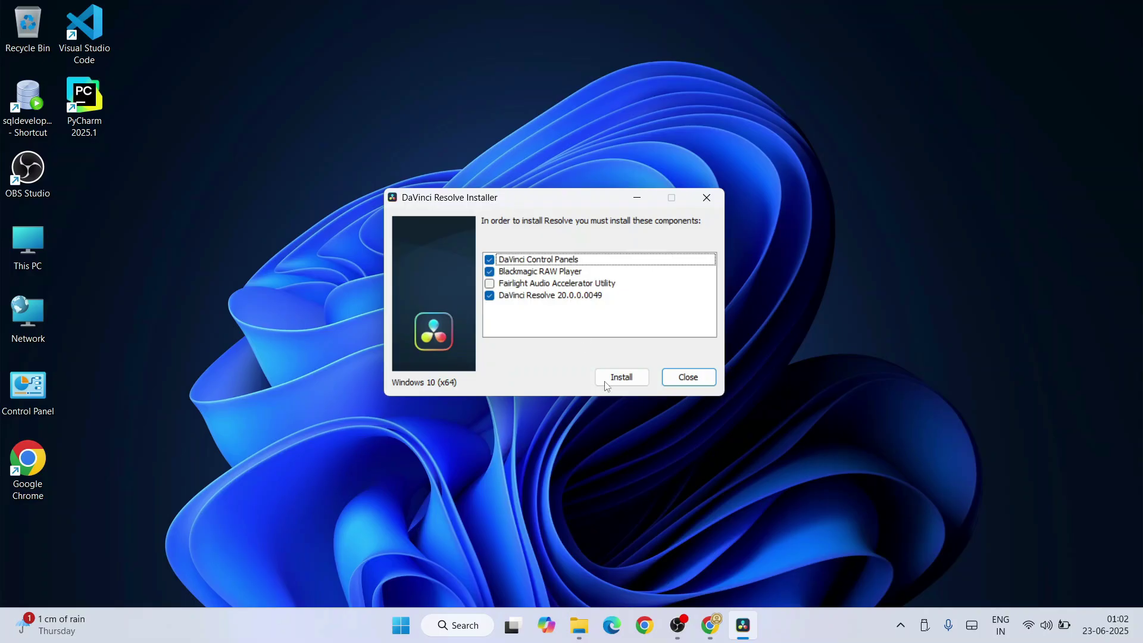
Step: Install DaVinci Resolve 20, accepting the license and keeping the default Program Files path, through Finish
click(621, 379)
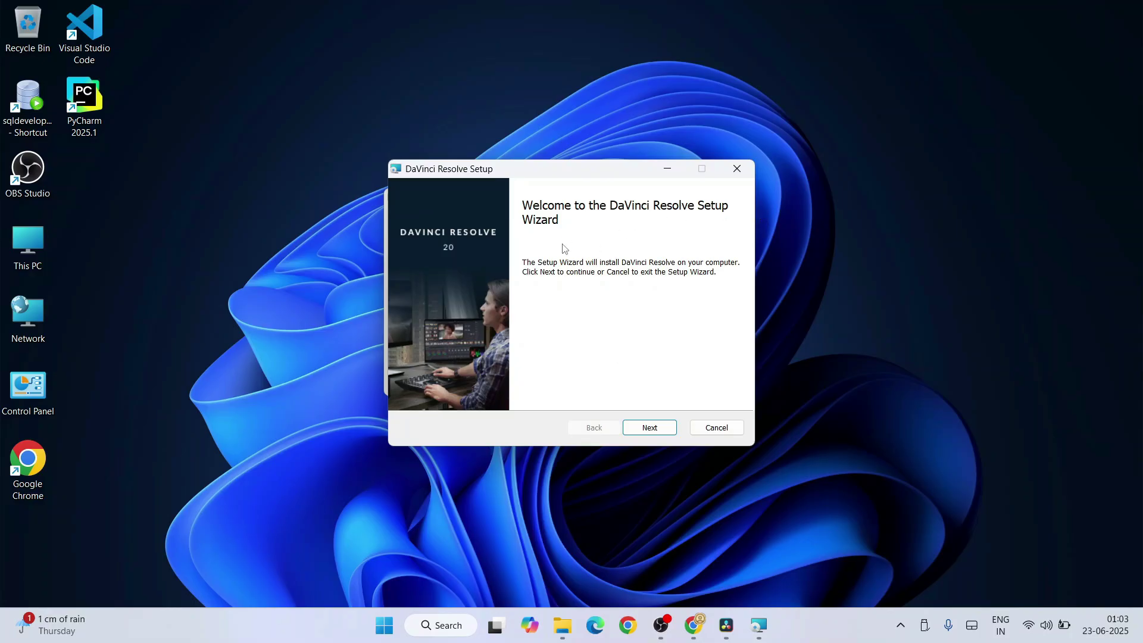
click(634, 430)
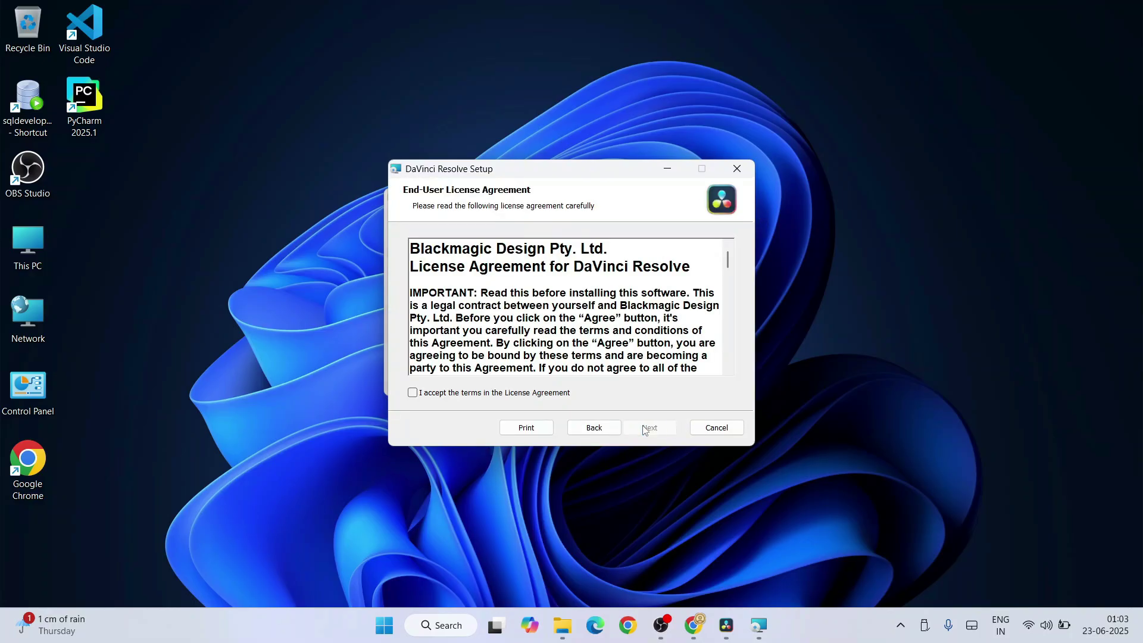
click(448, 394)
scroll(536, 334, down, 15)
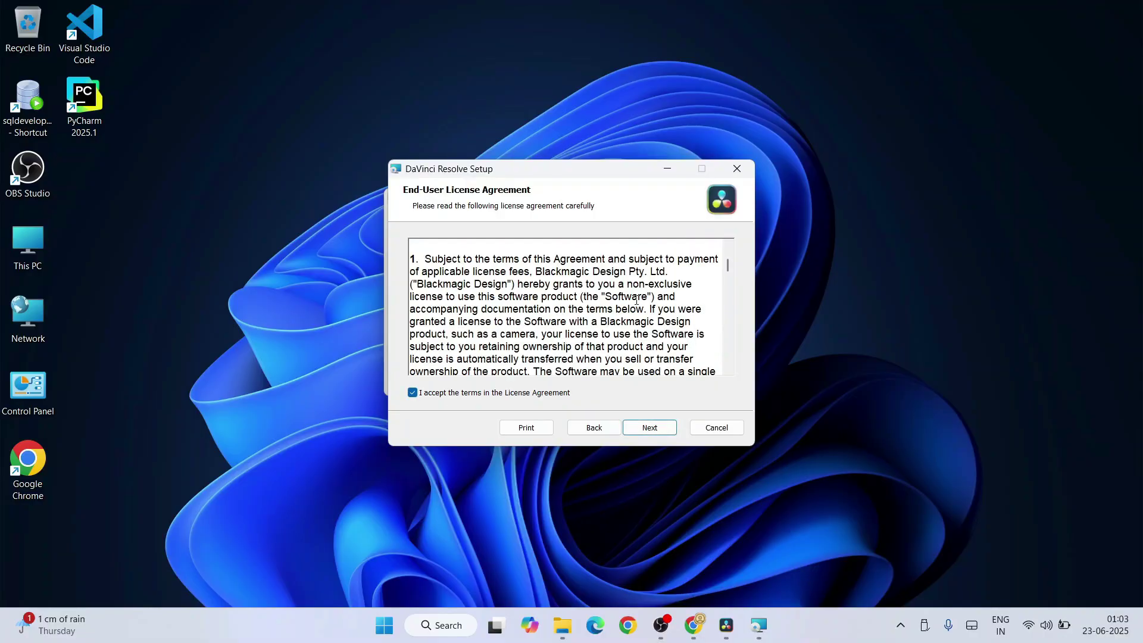
click(648, 428)
drag(613, 284, 347, 246)
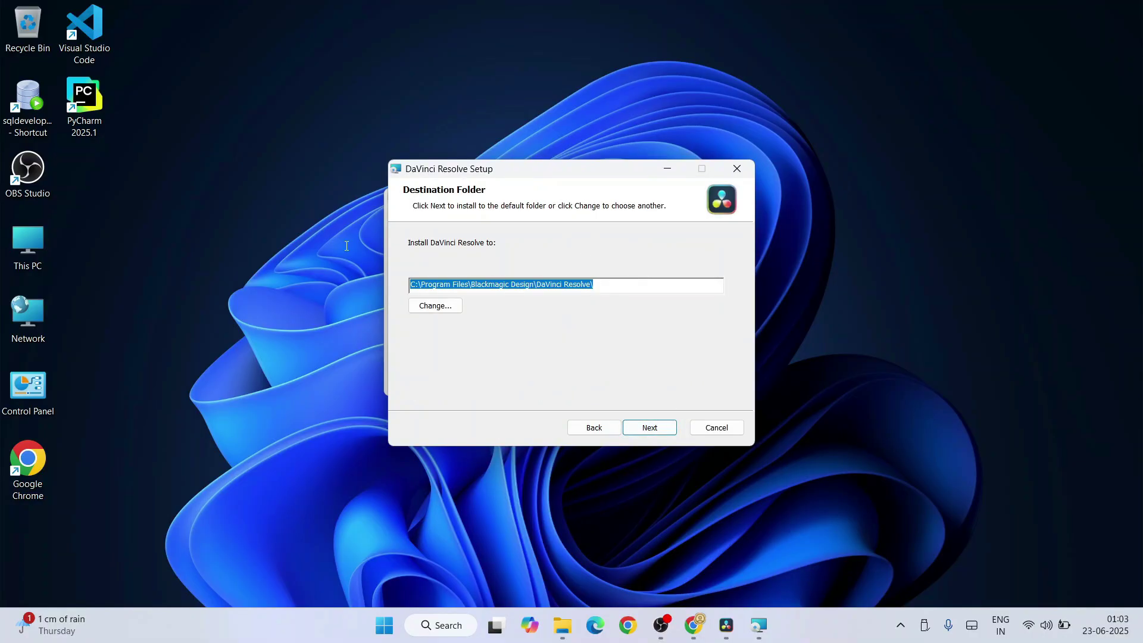
click(654, 427)
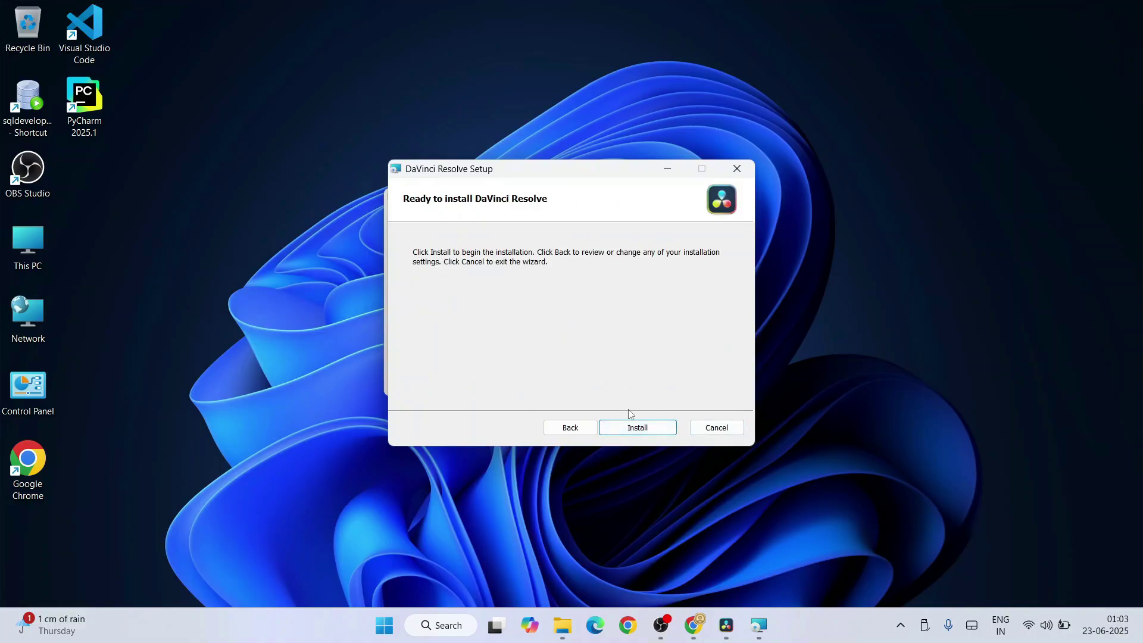
click(636, 427)
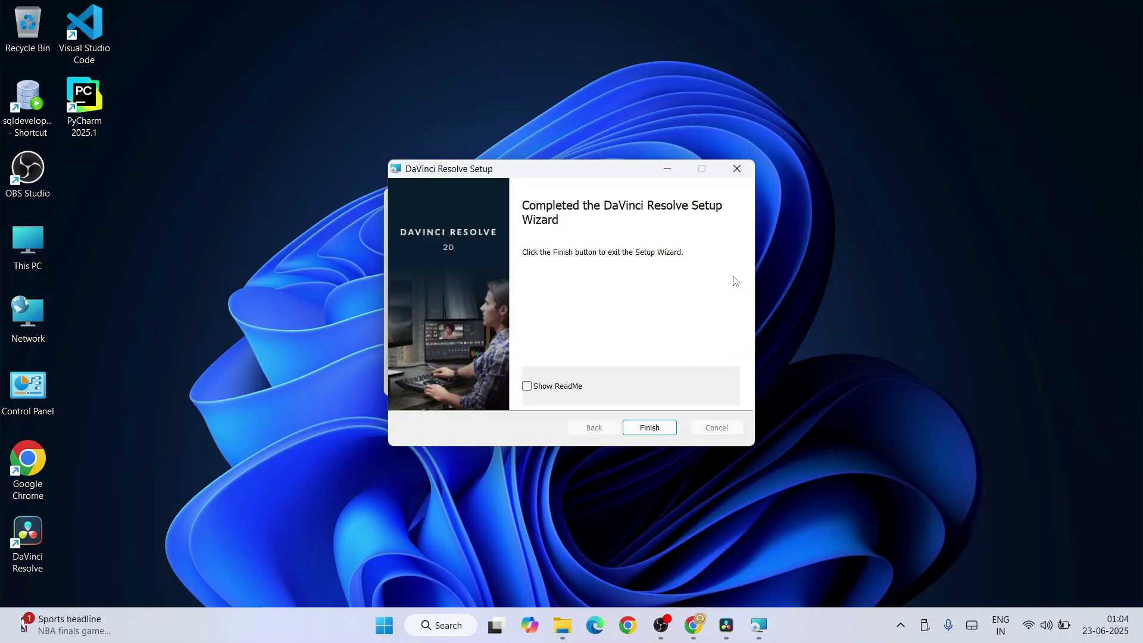
click(651, 428)
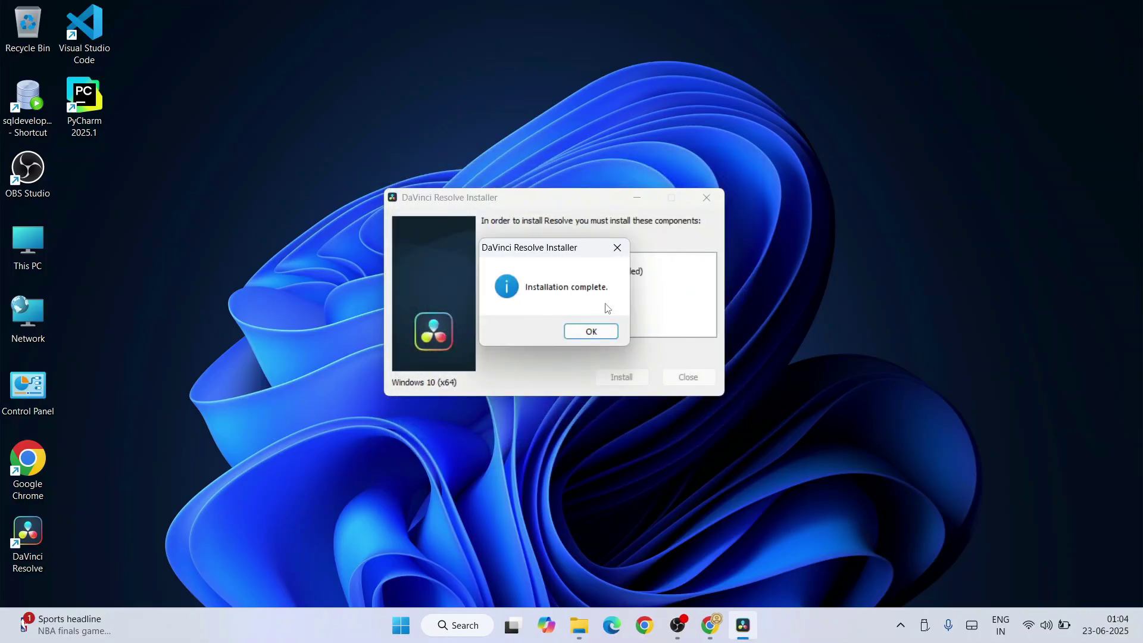
Step: Dismiss Installation complete, launch DaVinci Resolve from the desktop shortcut, and skip setup to an Untitled Project
click(609, 338)
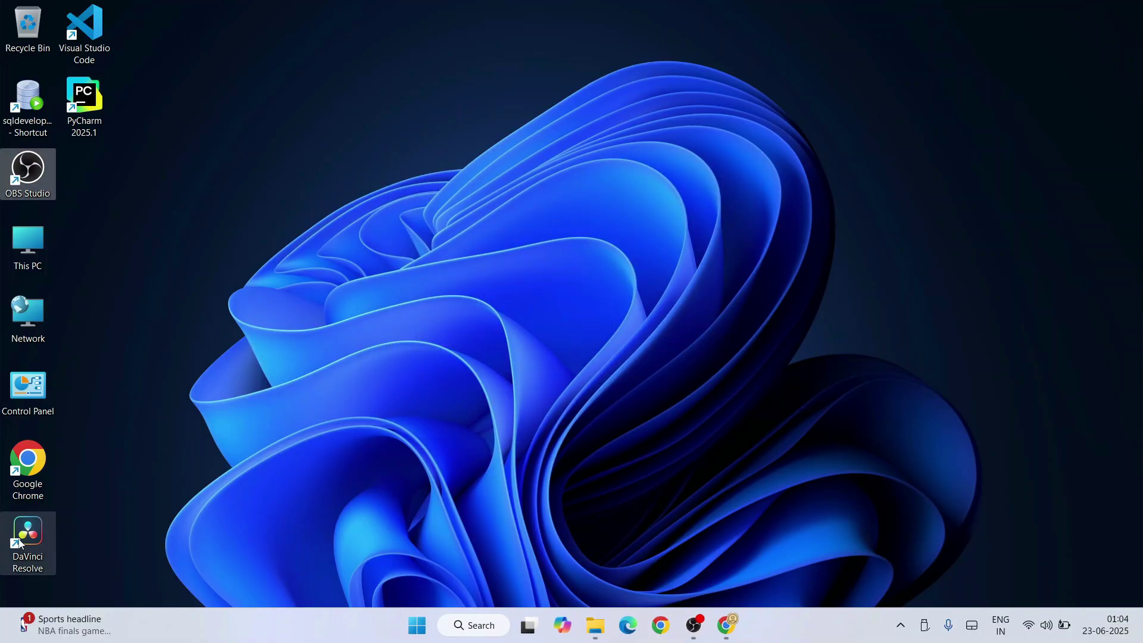
click(35, 536)
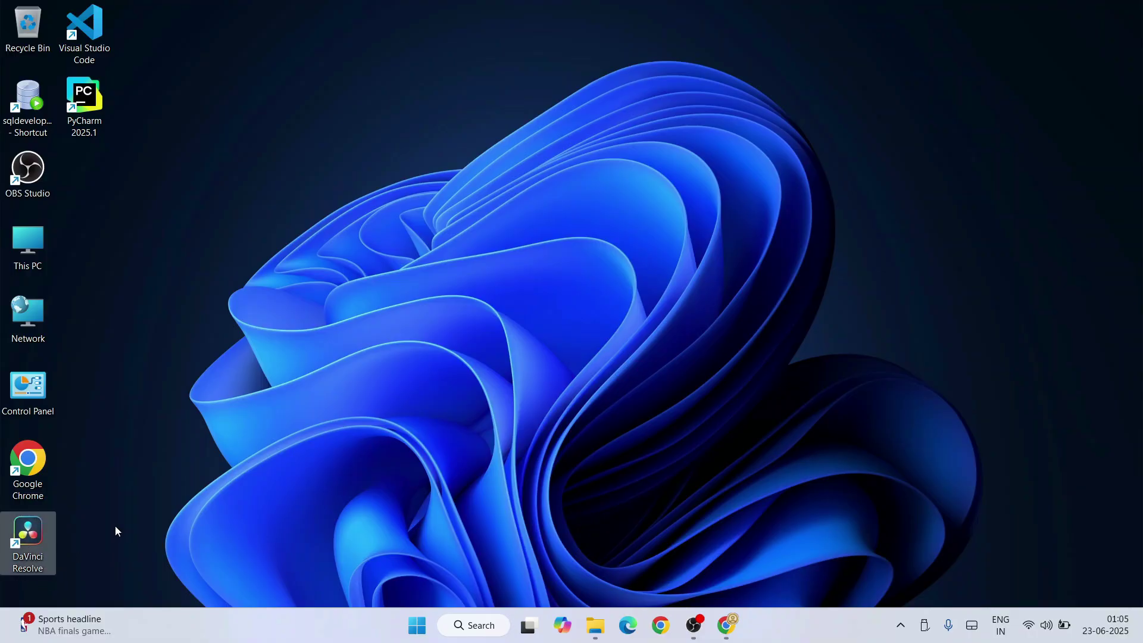
double_click(24, 535)
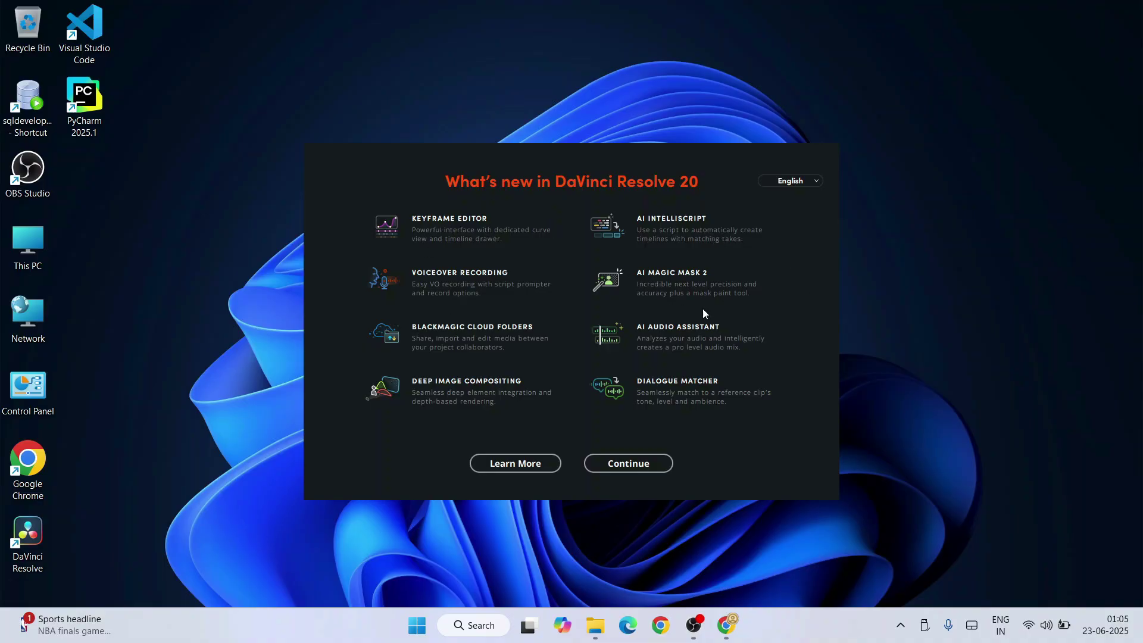
click(635, 464)
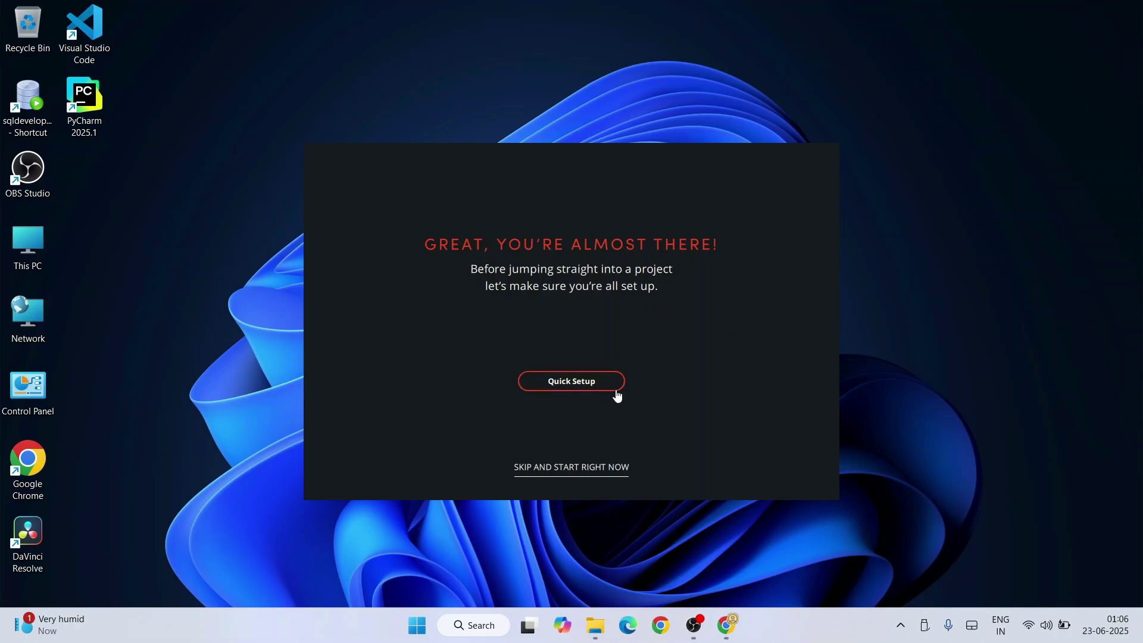
click(582, 471)
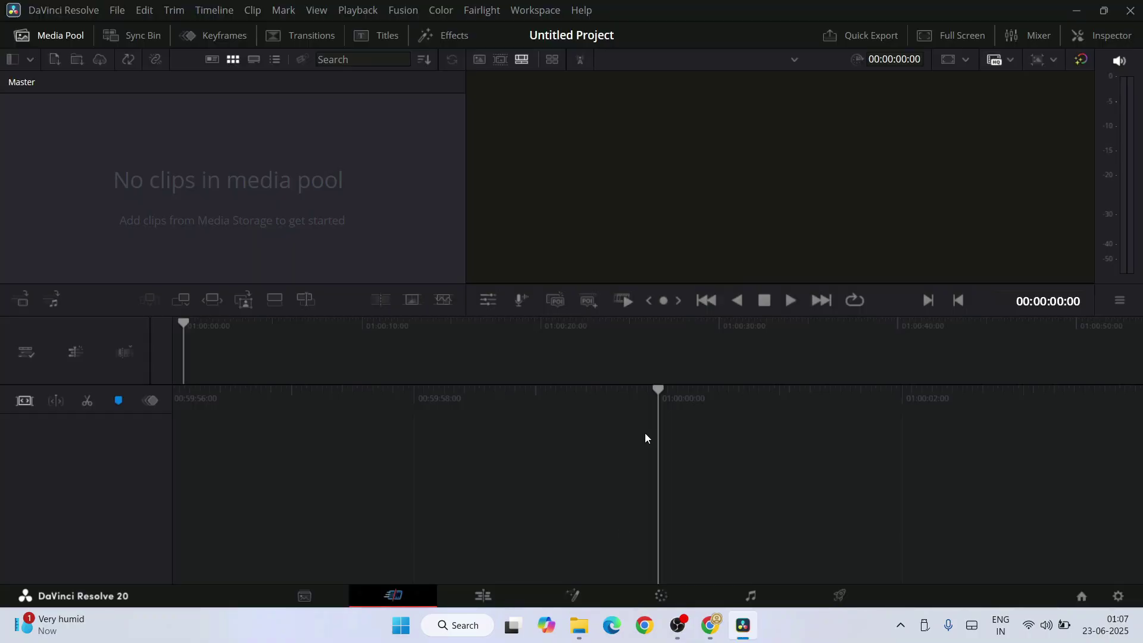
Step: Close the Import Media dialog and resize the DemoVideo folder window so Resolve shows behind it
right_click(246, 129)
click(285, 191)
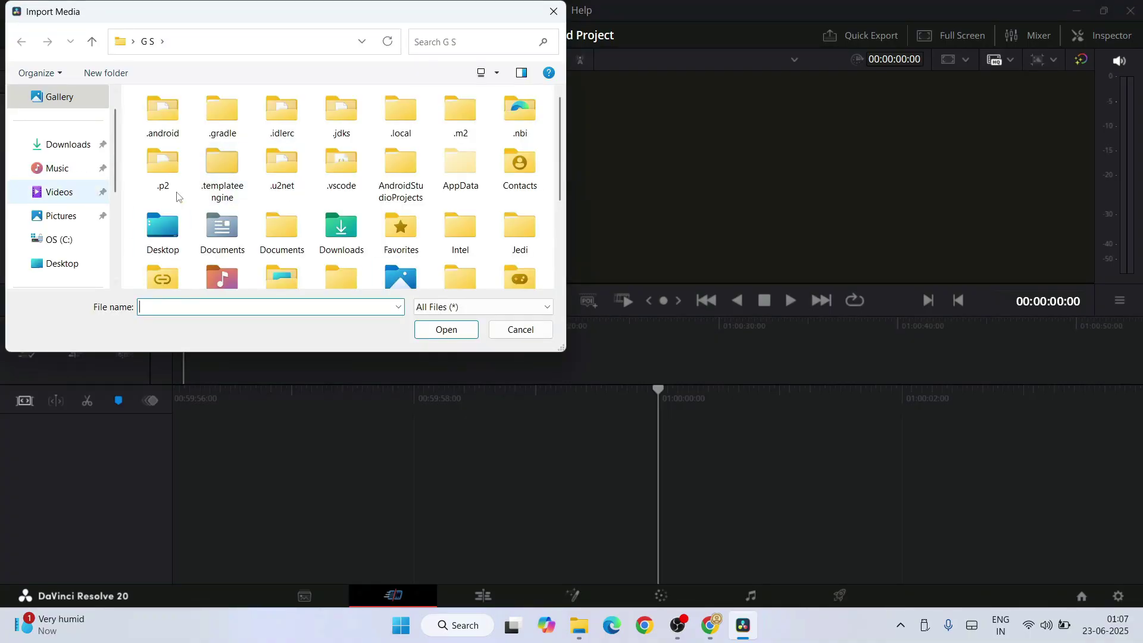
click(529, 338)
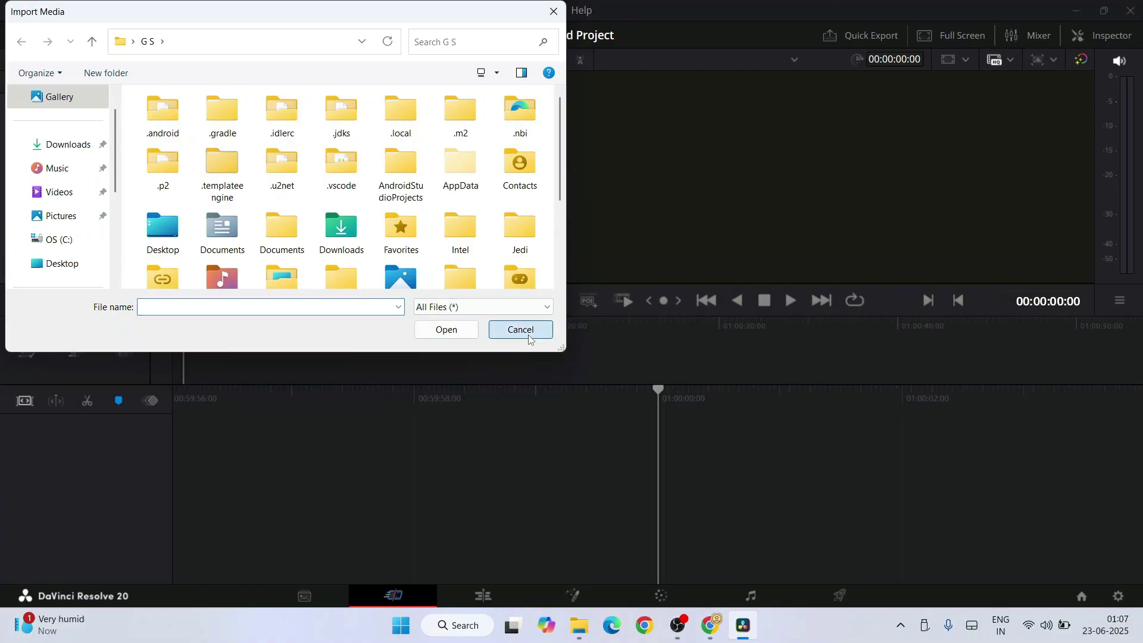
click(579, 626)
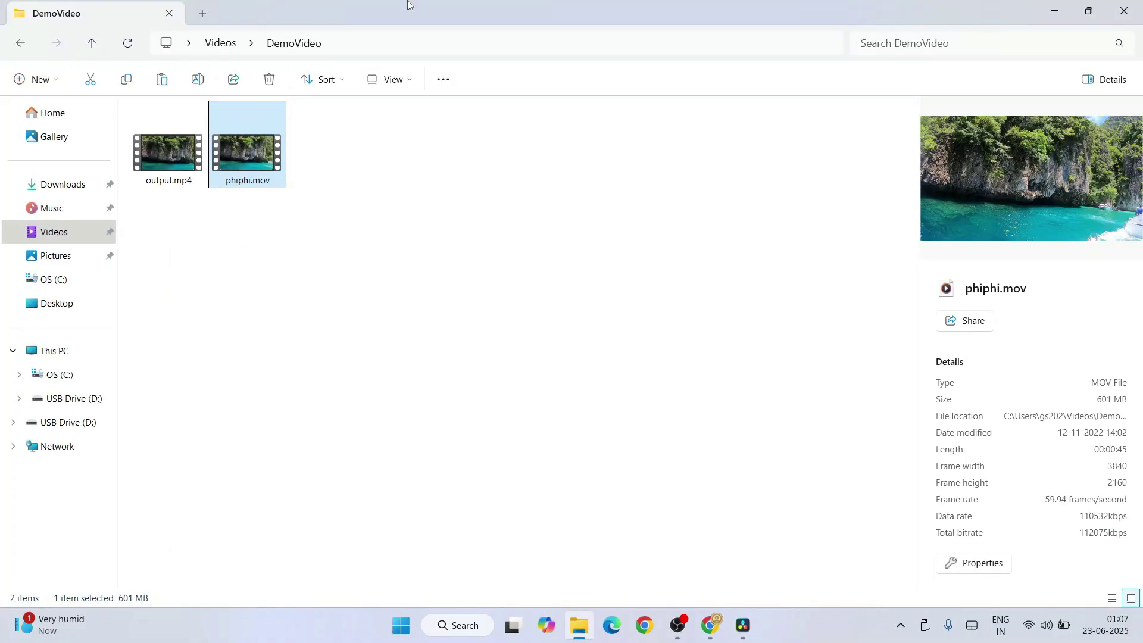
drag(408, 5, 859, 135)
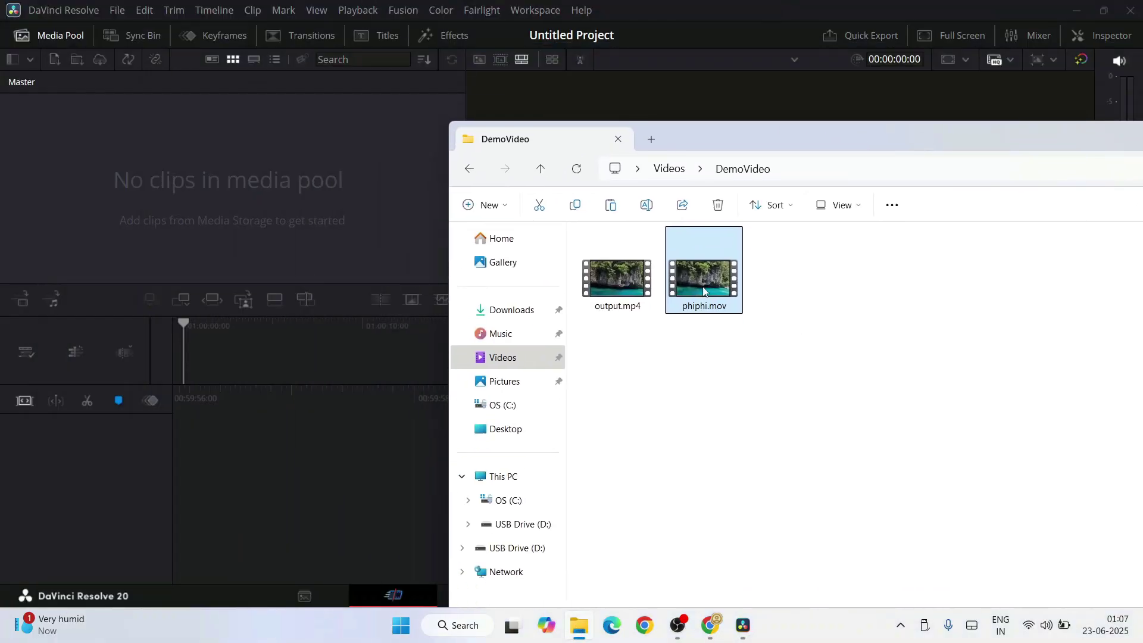
Step: Drag phiphi.mov into the Media Pool, match the project frame rate to it, and go to Edit
drag(709, 287, 238, 219)
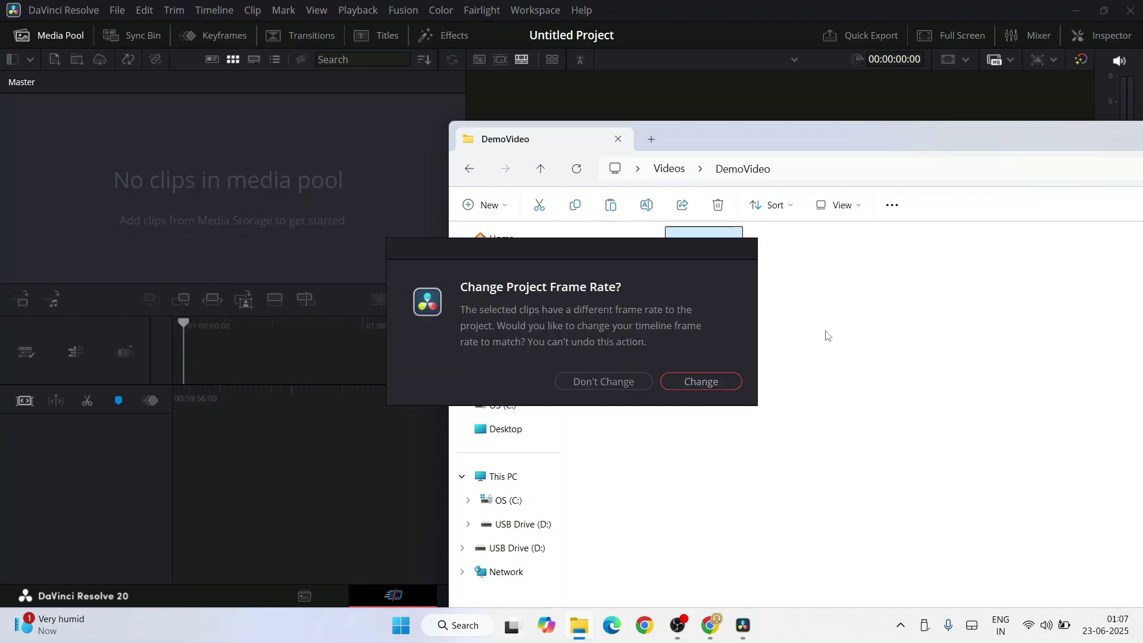
click(700, 383)
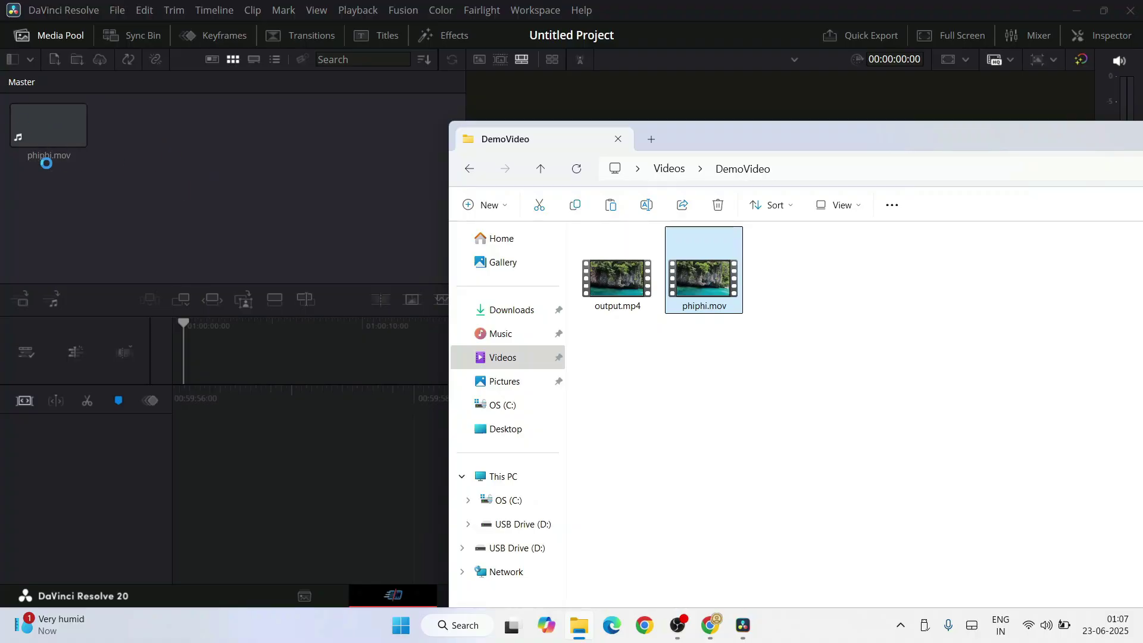
click(113, 150)
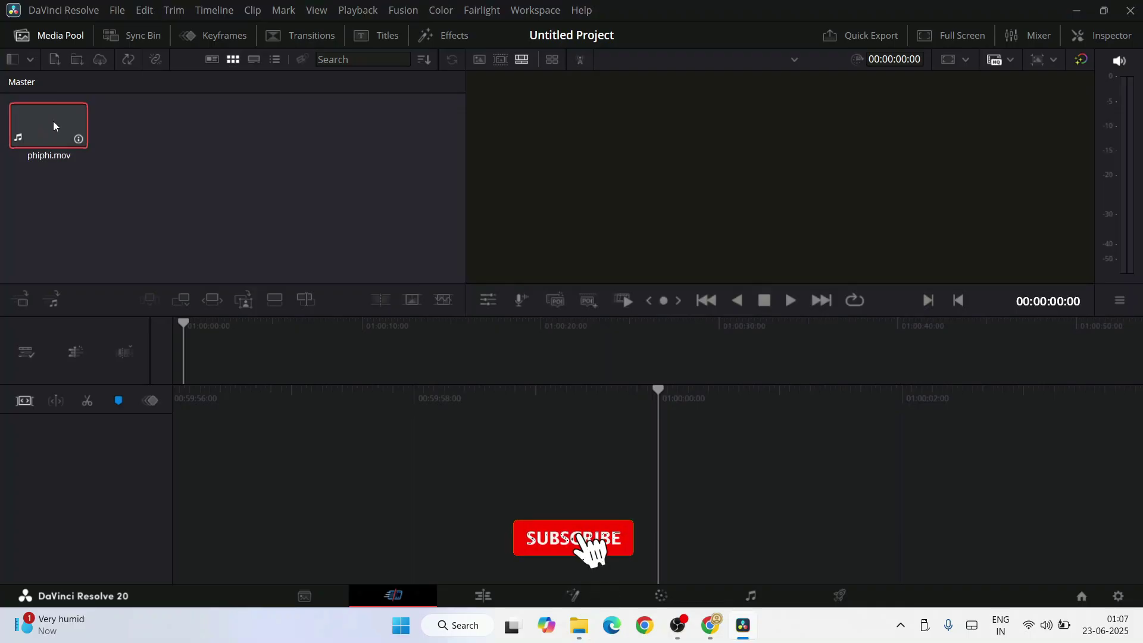
click(482, 596)
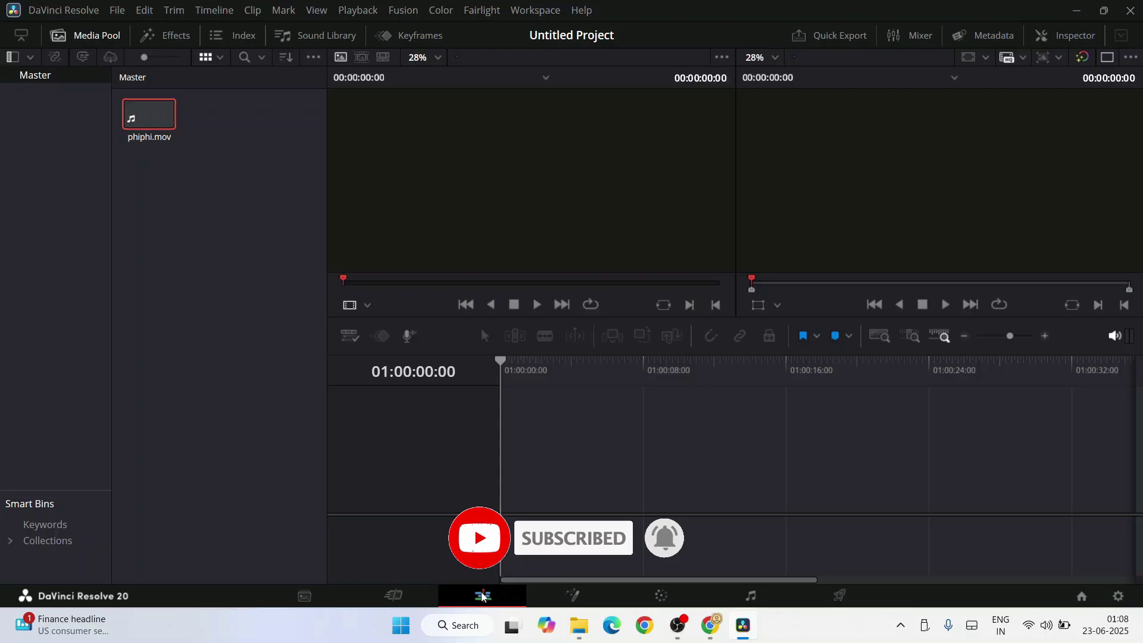
Step: Put phiphi.mov on a new Timeline 1, play it to 01:00:07:31, and pick the Blade tool
double_click(150, 122)
drag(150, 125, 504, 495)
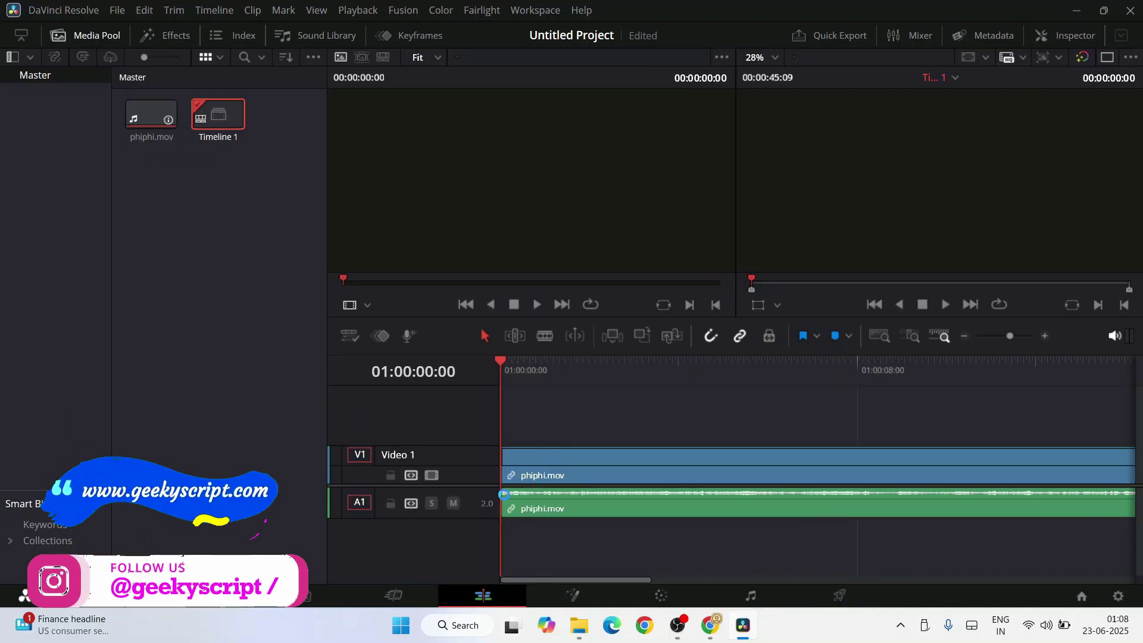
drag(512, 362, 616, 351)
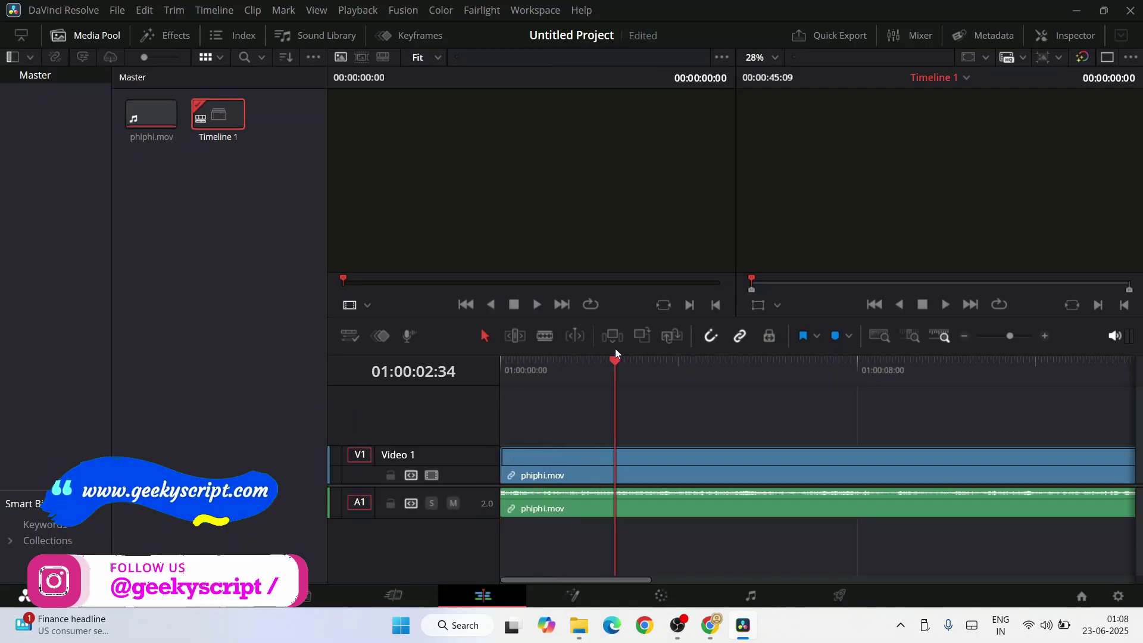
click(944, 304)
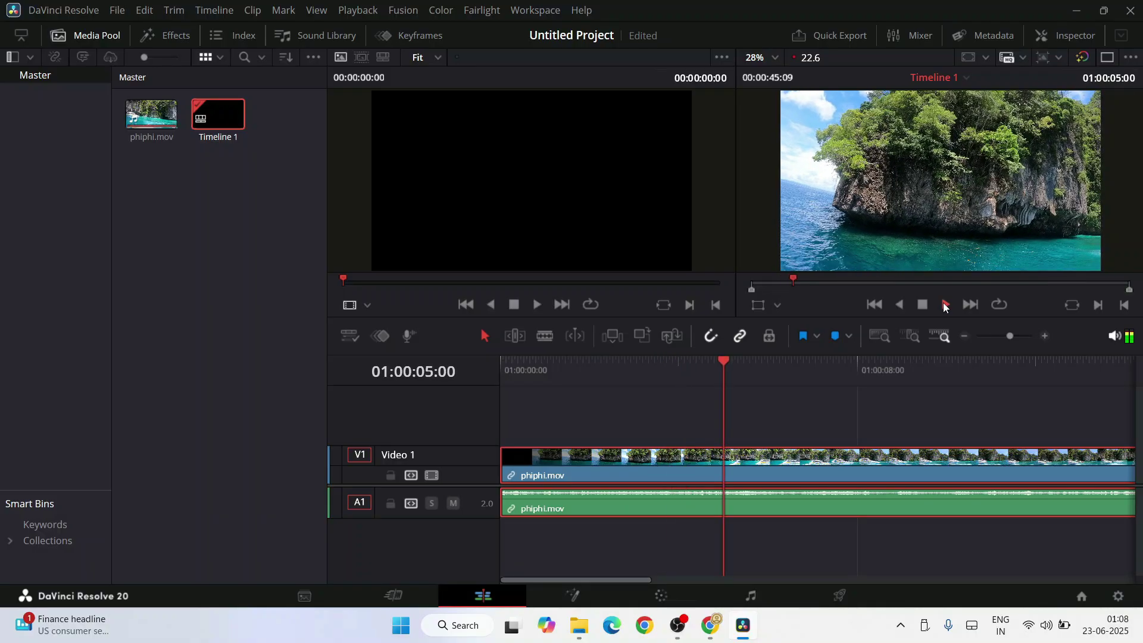
click(923, 304)
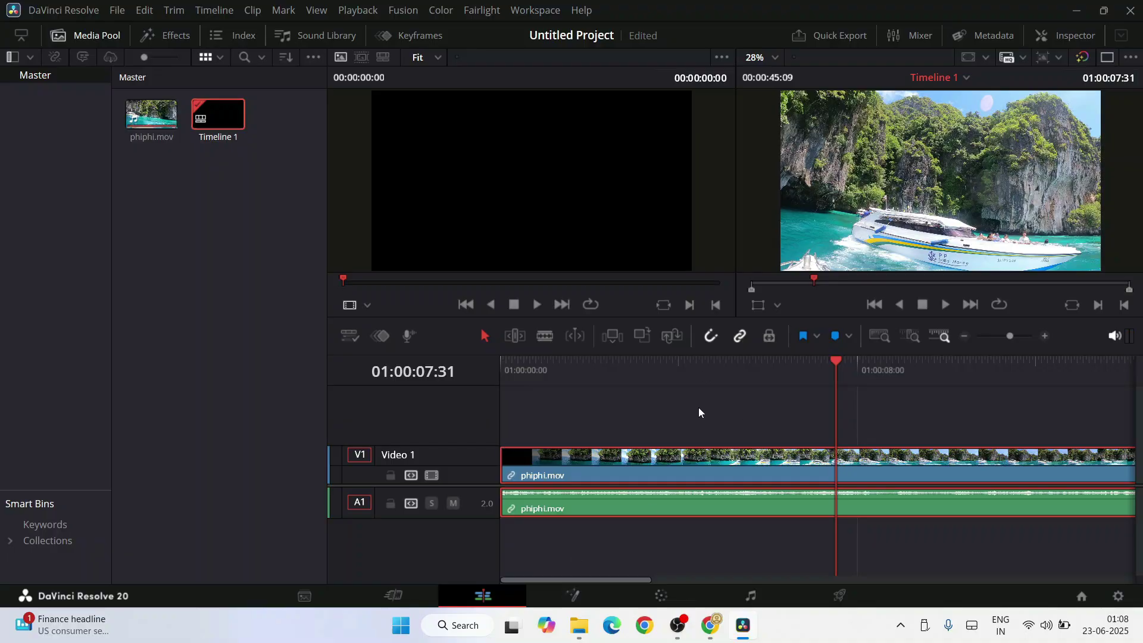
click(545, 338)
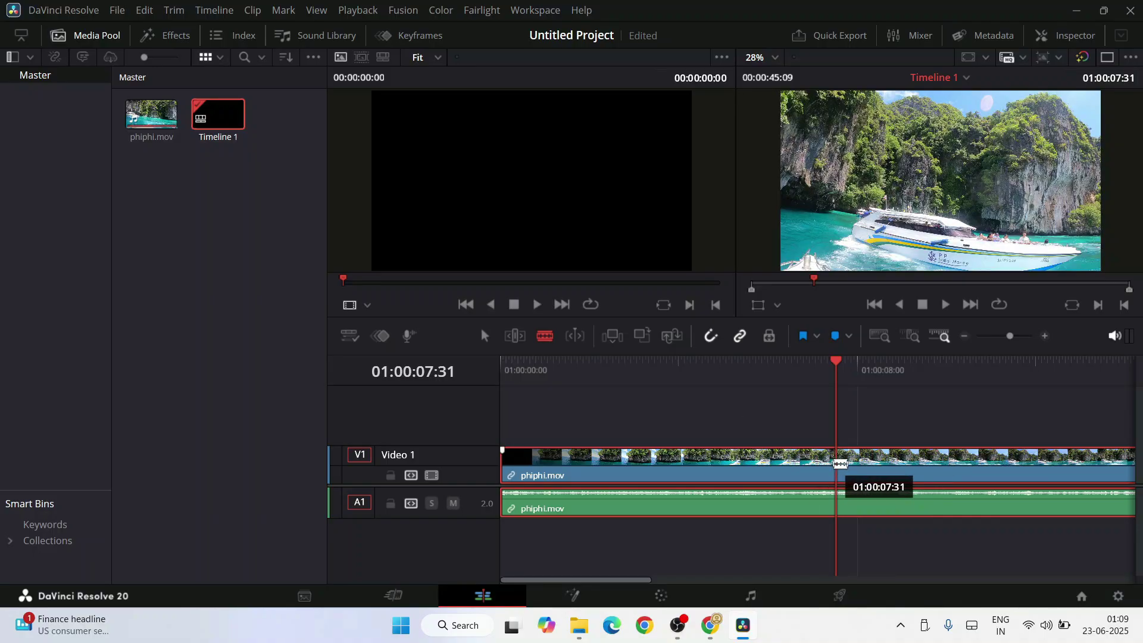
Step: Blade the clip at 01:00:07:31 and at 01:00:16:08
click(840, 464)
click(965, 337)
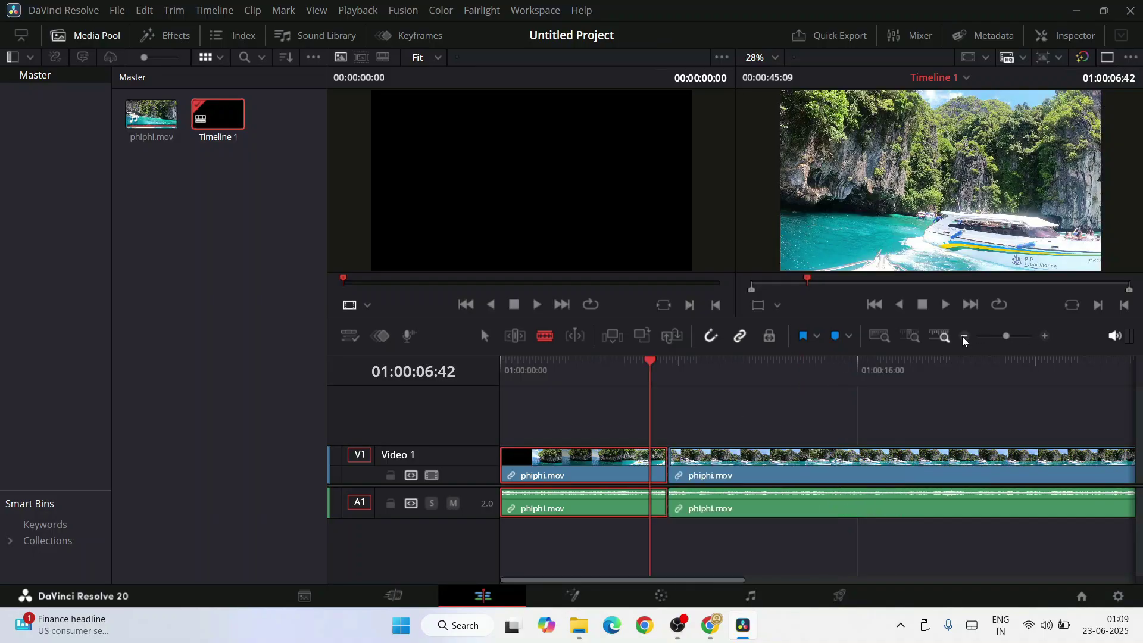
click(966, 337)
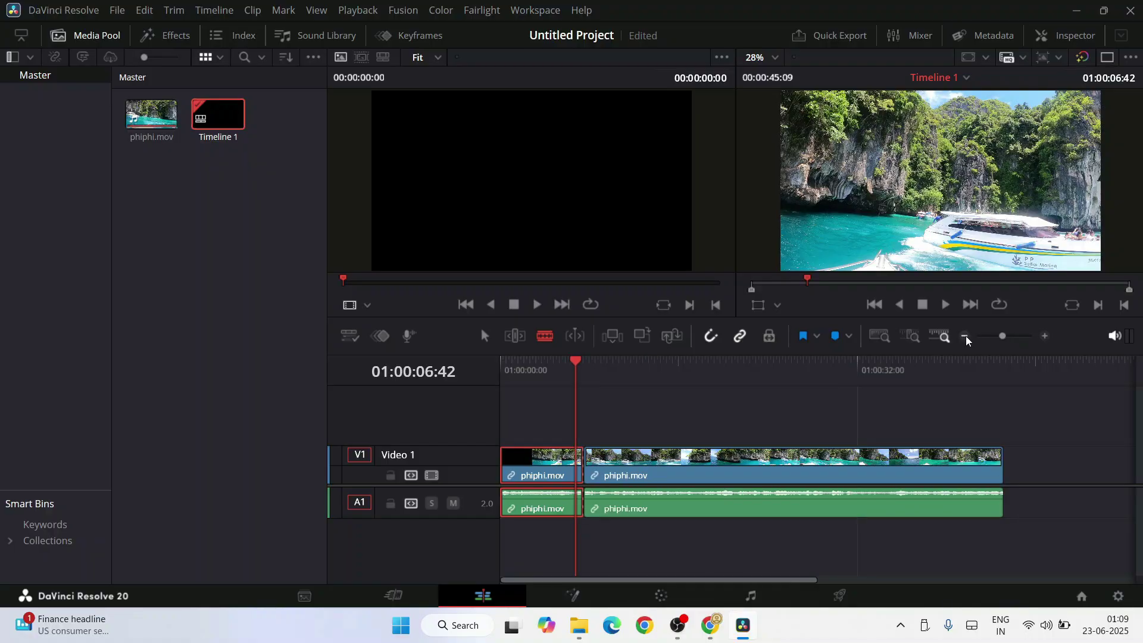
drag(577, 369, 682, 380)
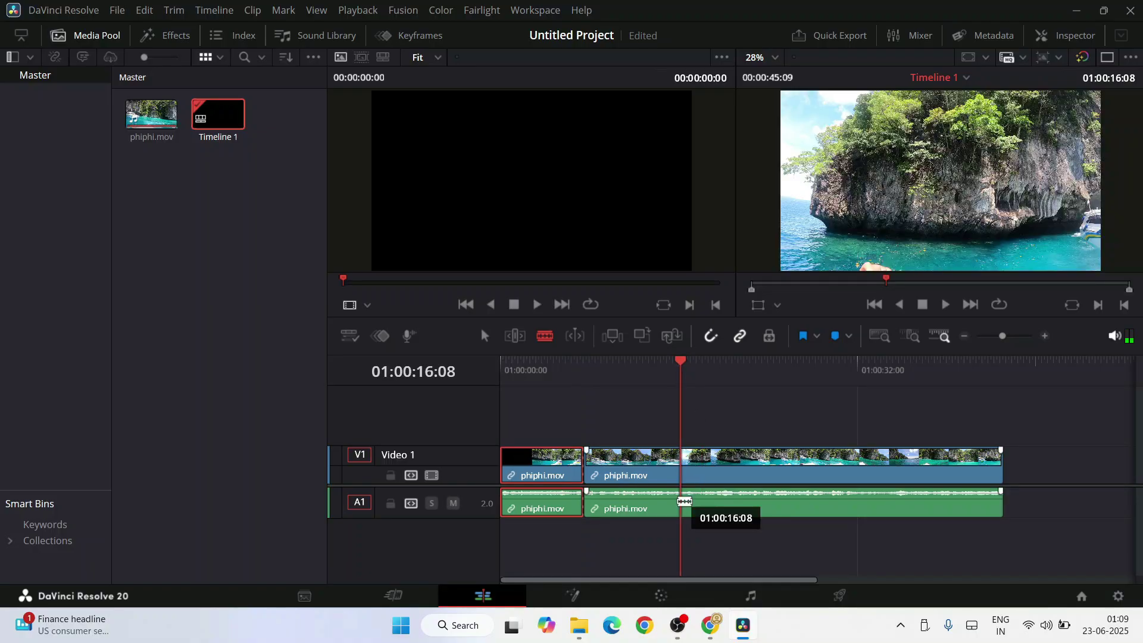
click(543, 340)
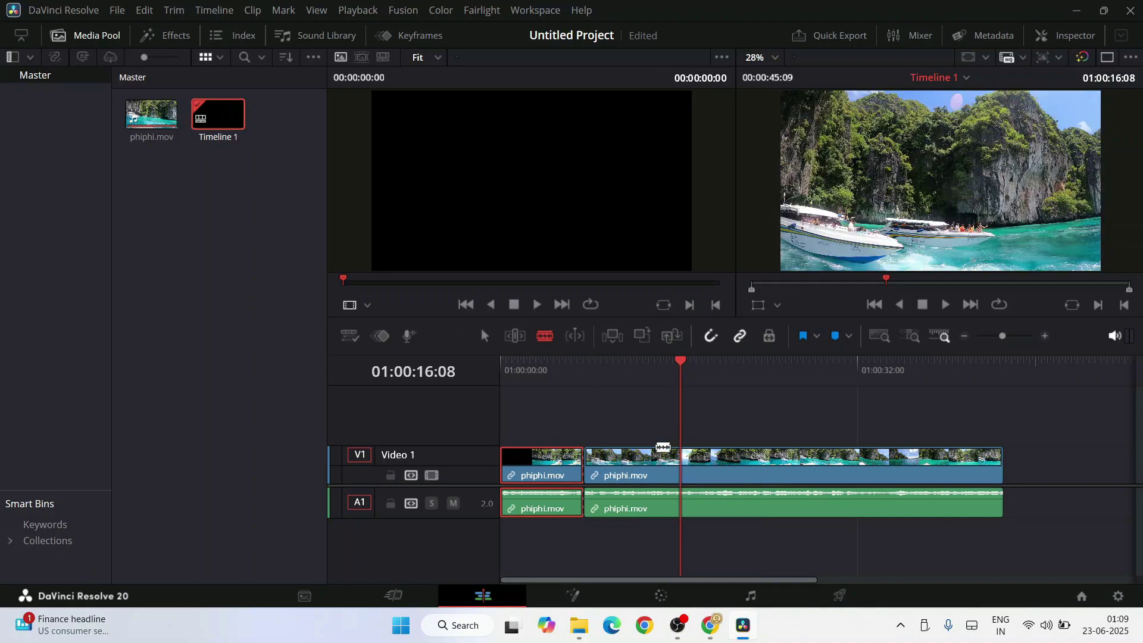
click(682, 460)
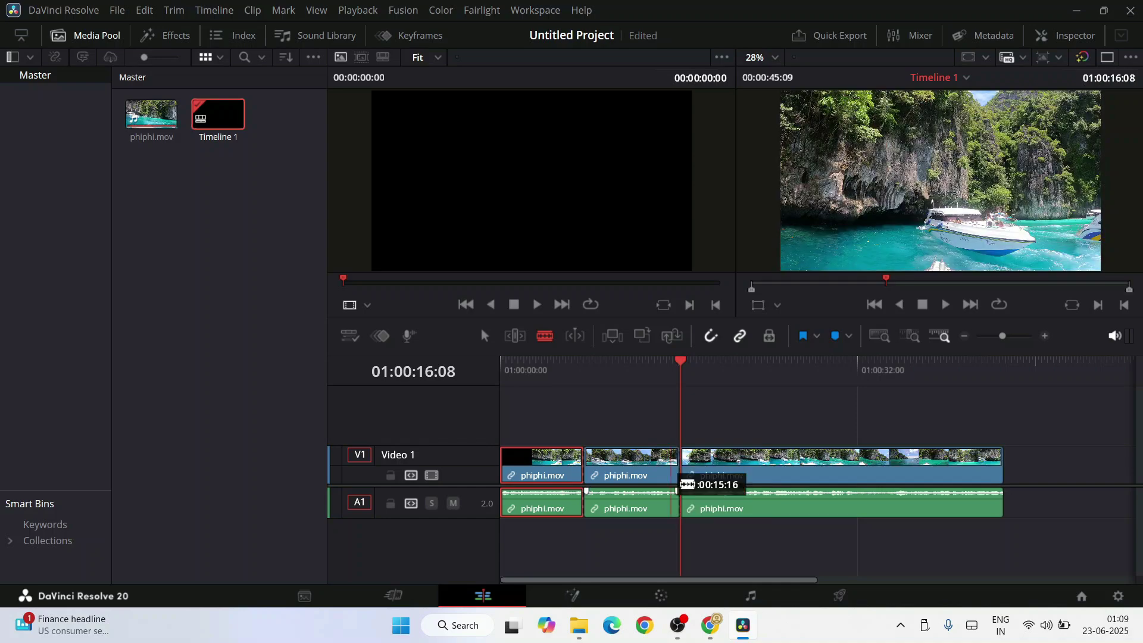
Step: Ripple-delete the middle phiphi.mov segment, check the joined clips, and open the Color page
click(628, 465)
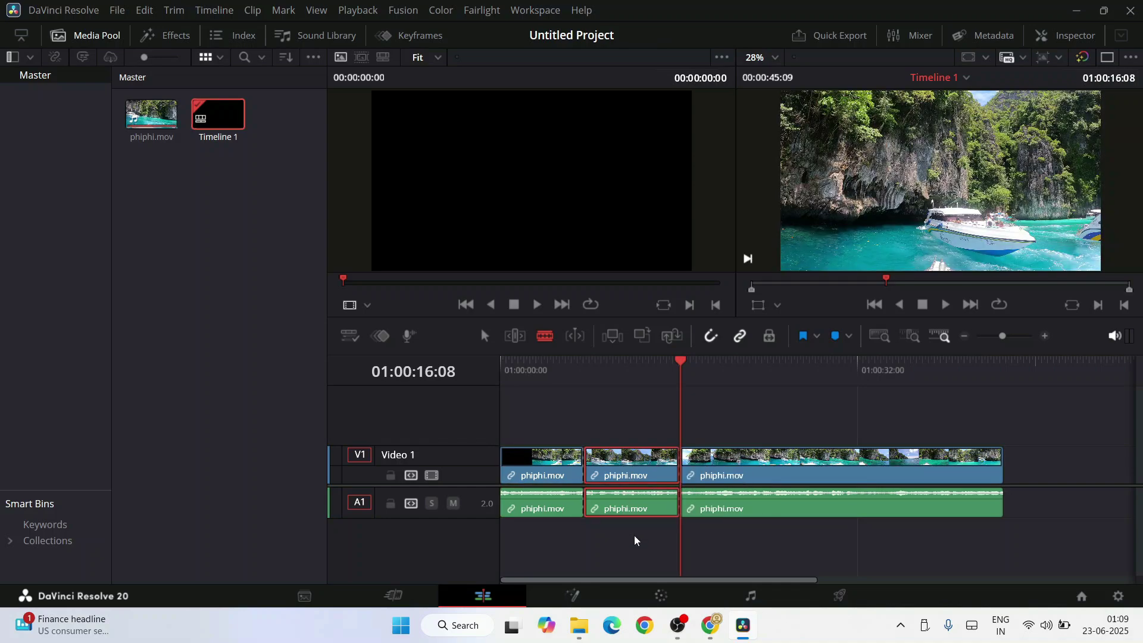
key(BackSpace)
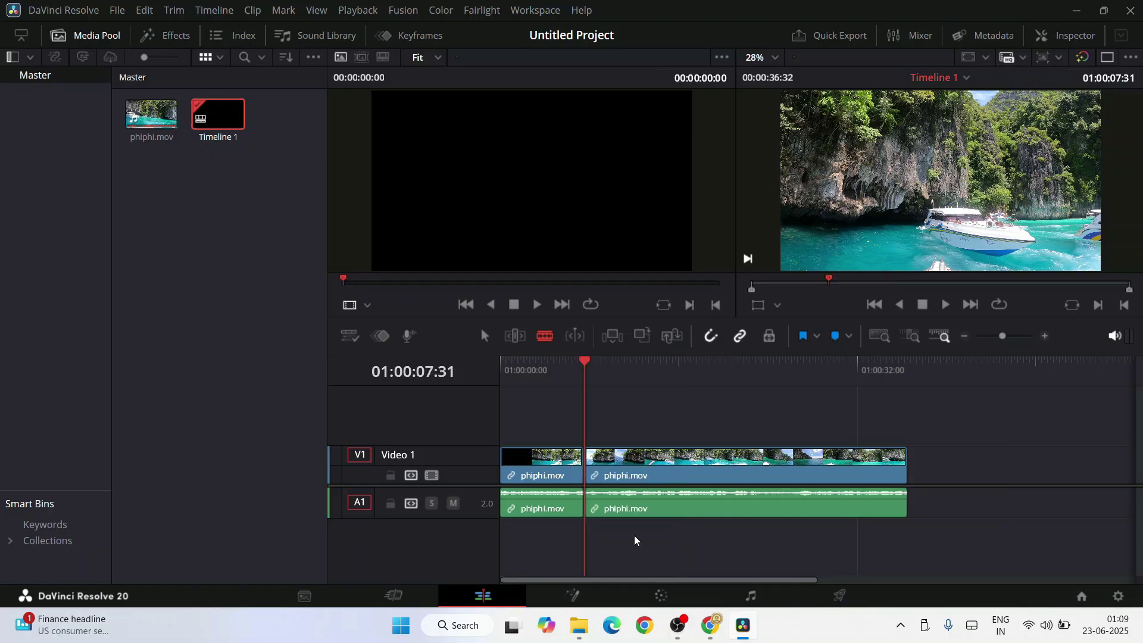
drag(598, 366, 791, 390)
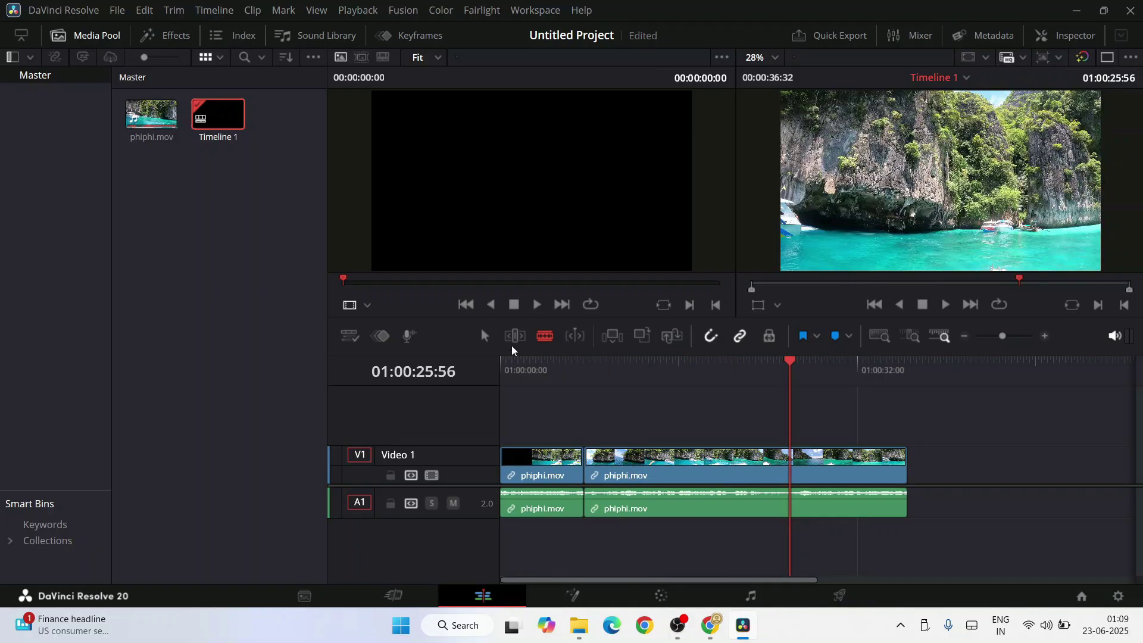
click(484, 337)
click(666, 596)
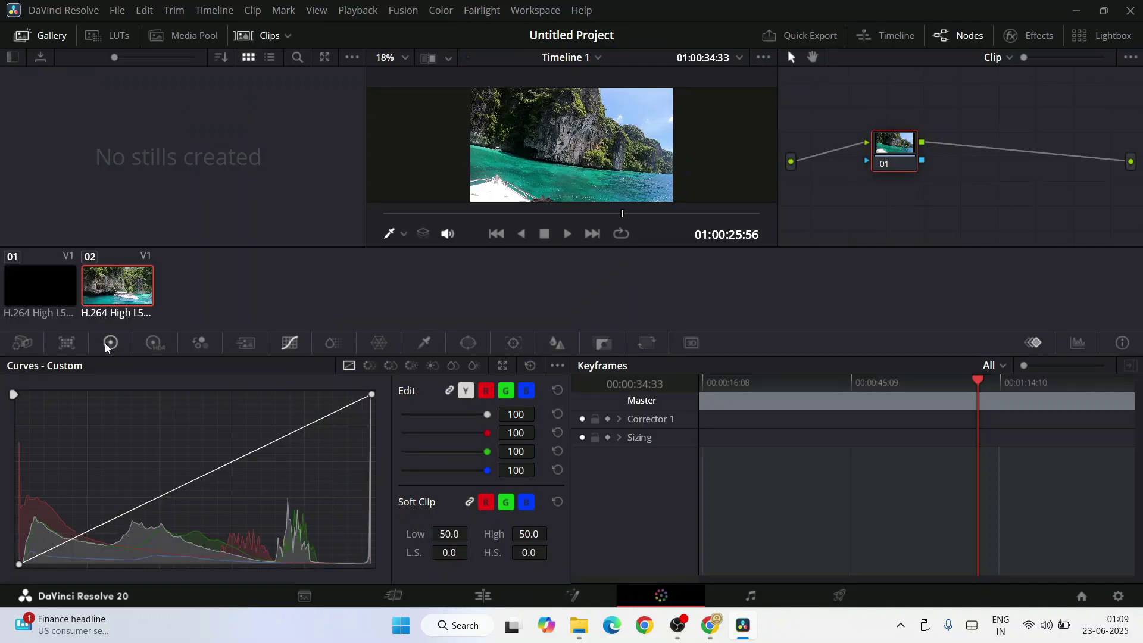
Step: In Primaries, set Color Boost 51.50, Shadows 81.50 and Highlights -8.00 on the second clip
click(112, 348)
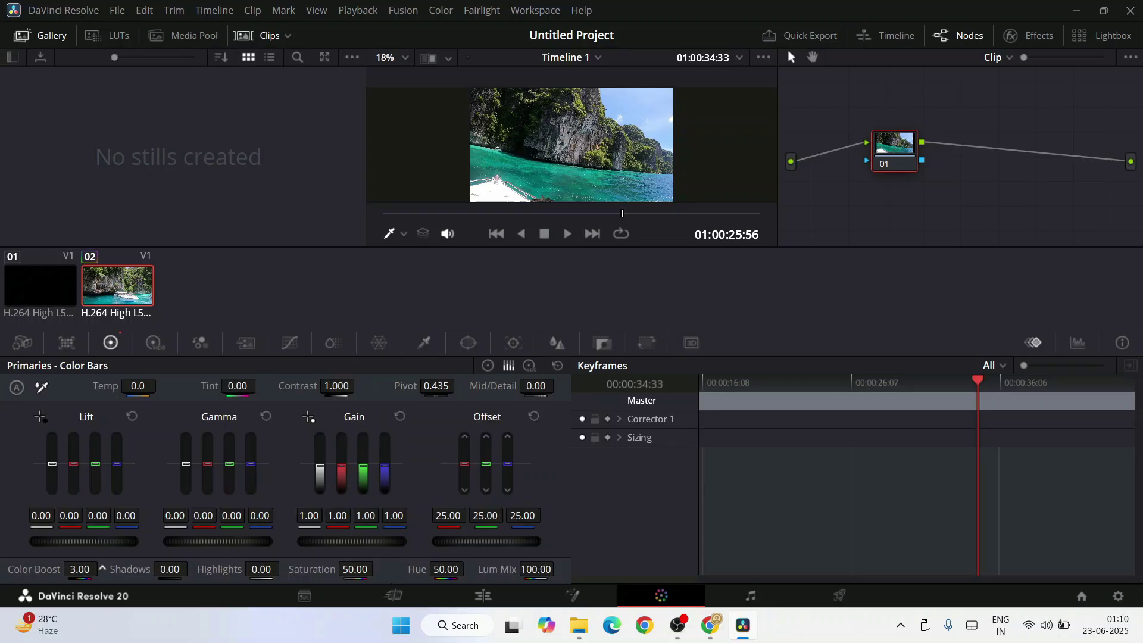
drag(84, 570, 102, 567)
drag(191, 569, 192, 569)
drag(284, 570, 270, 572)
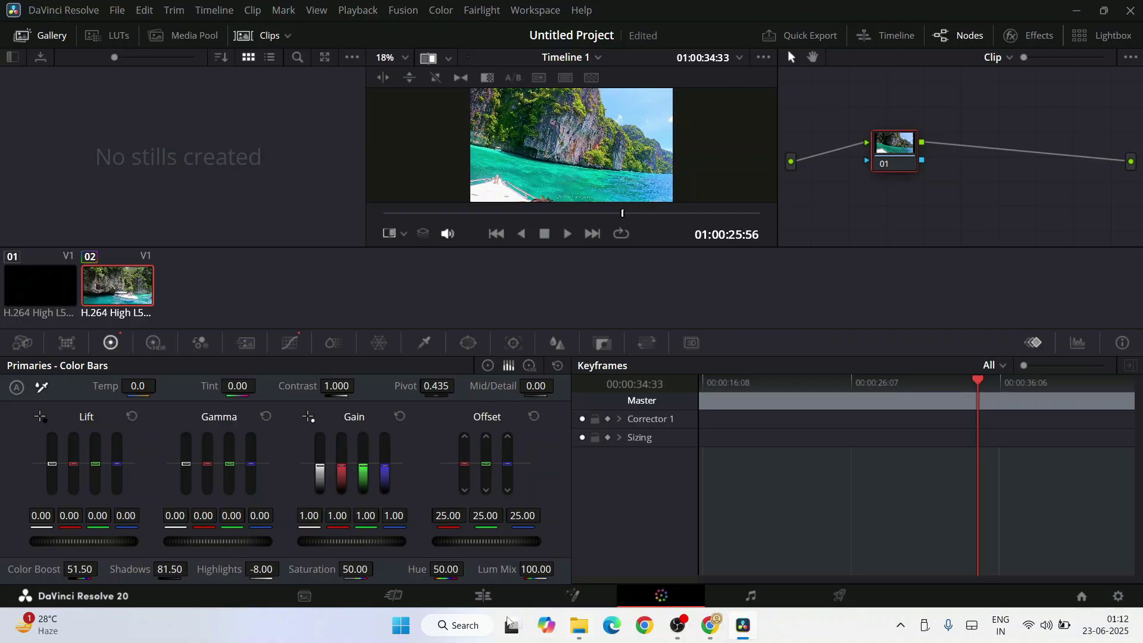
Step: Back on the Edit page, open the Effects library and browse the Toolbox to Video Transitions
click(483, 596)
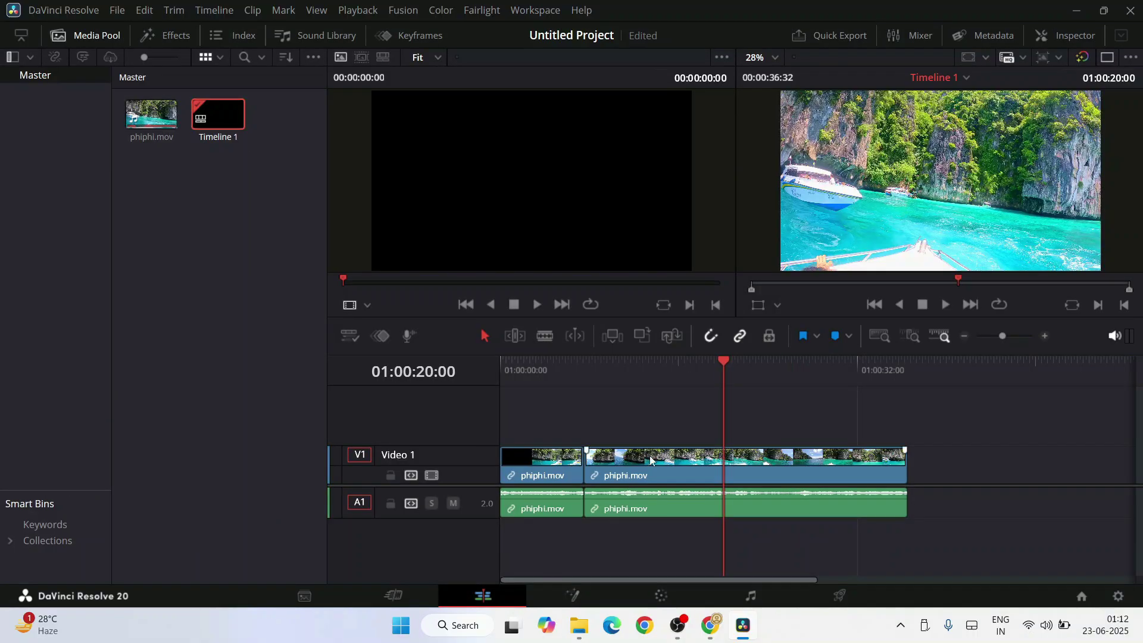
click(170, 40)
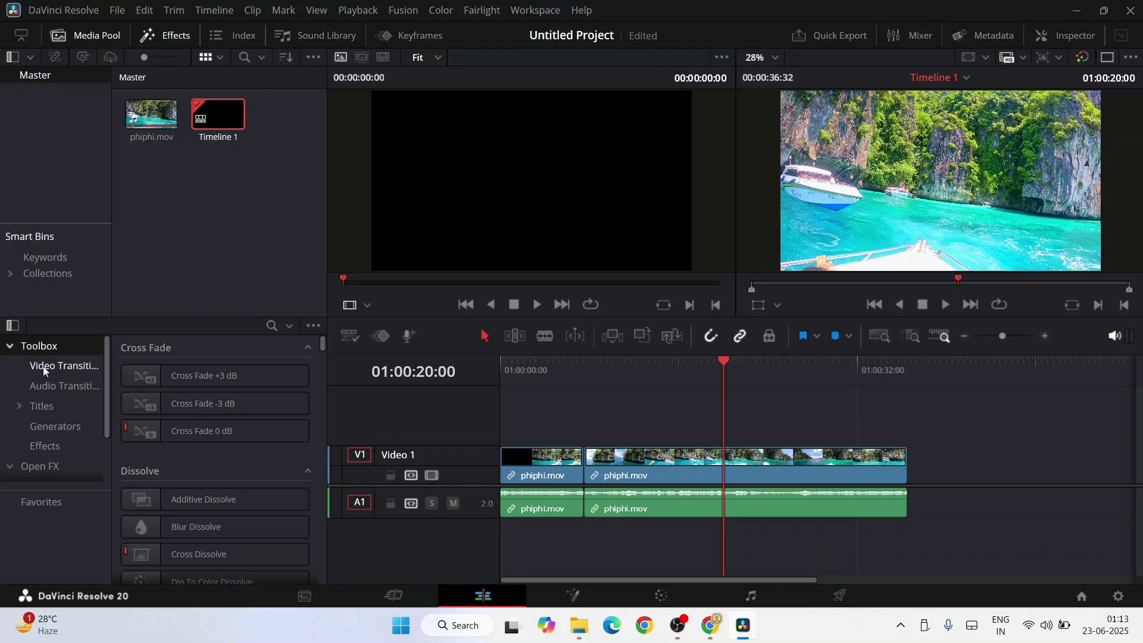
click(47, 389)
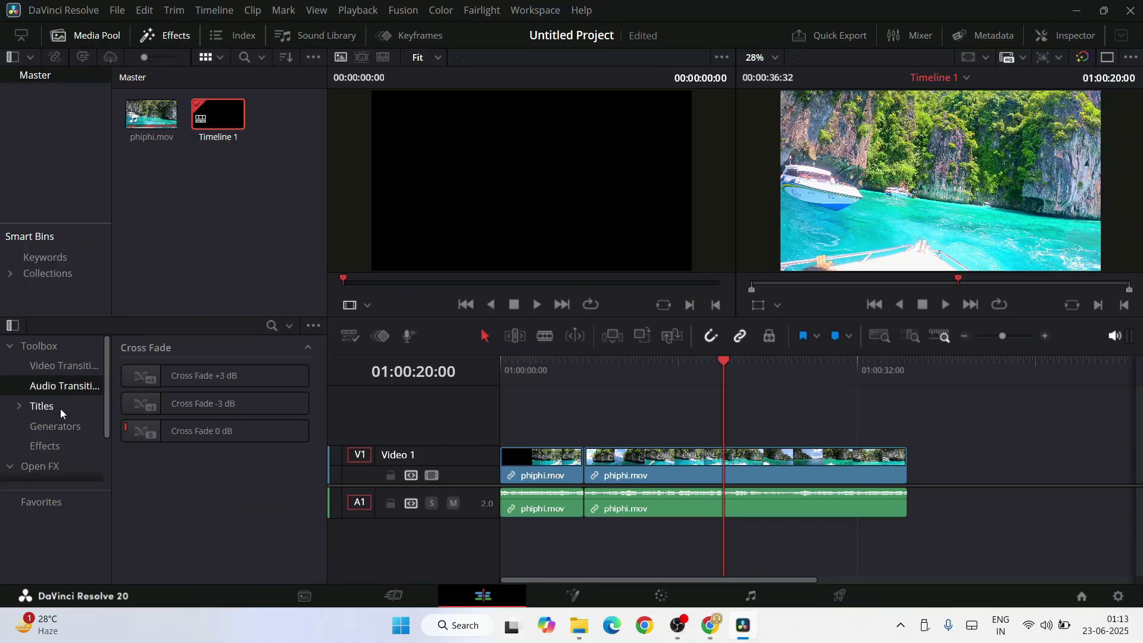
click(54, 427)
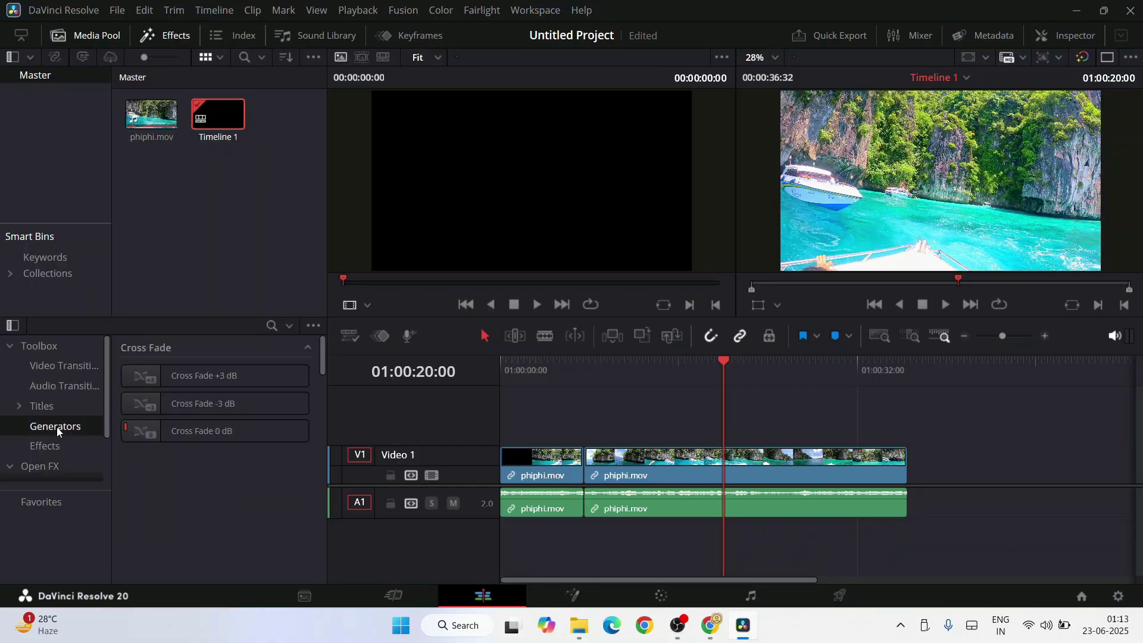
click(45, 446)
click(60, 427)
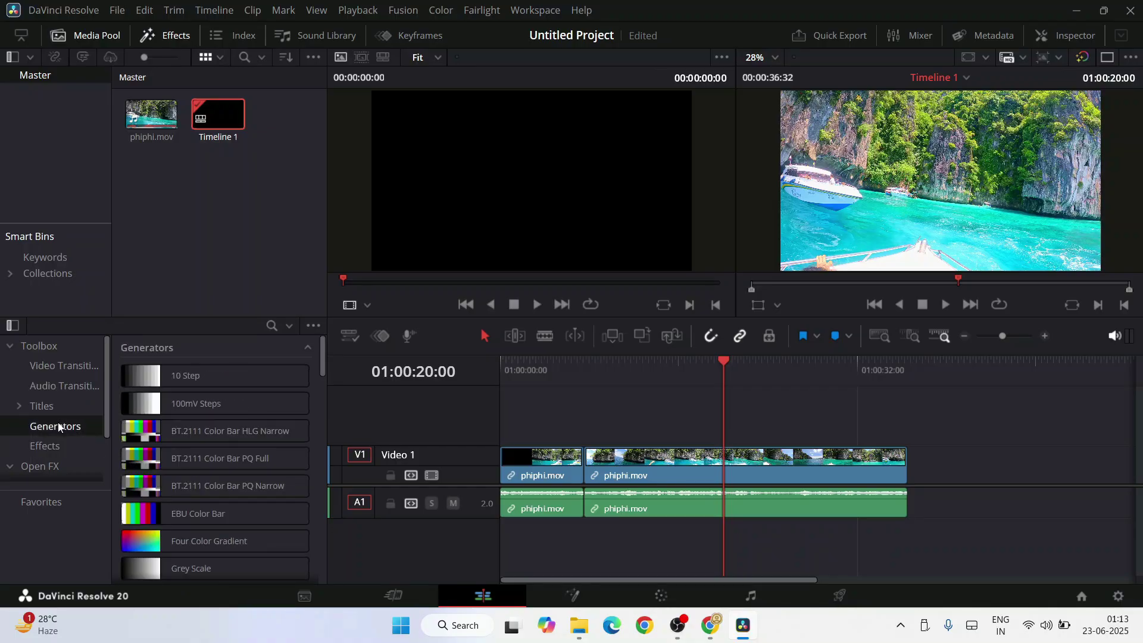
scroll(220, 432, down, 5)
click(47, 446)
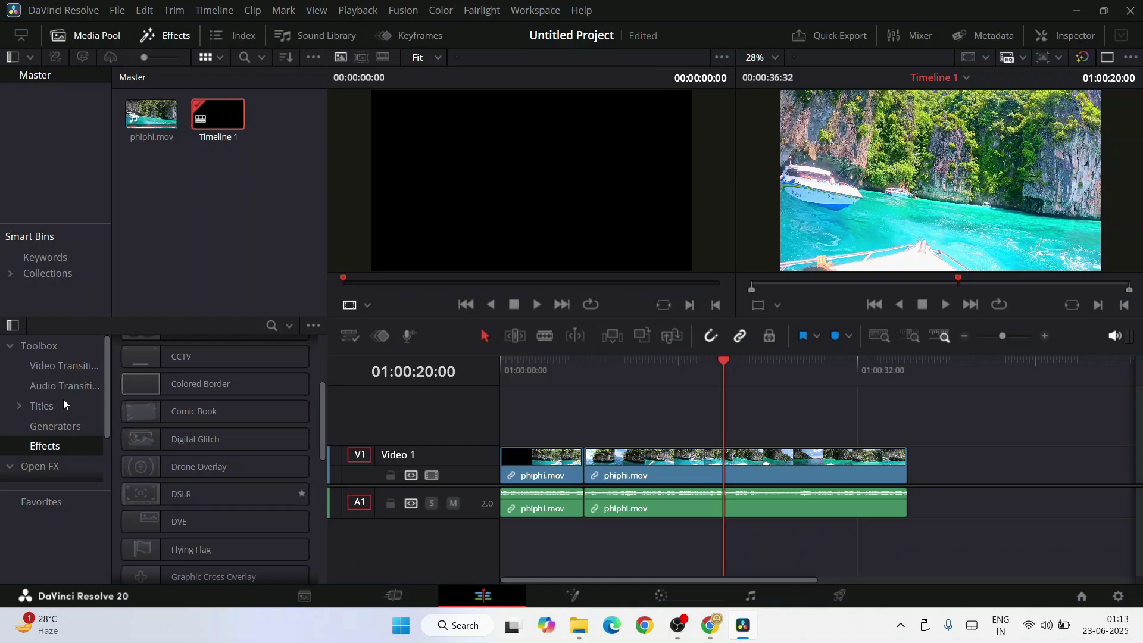
click(62, 367)
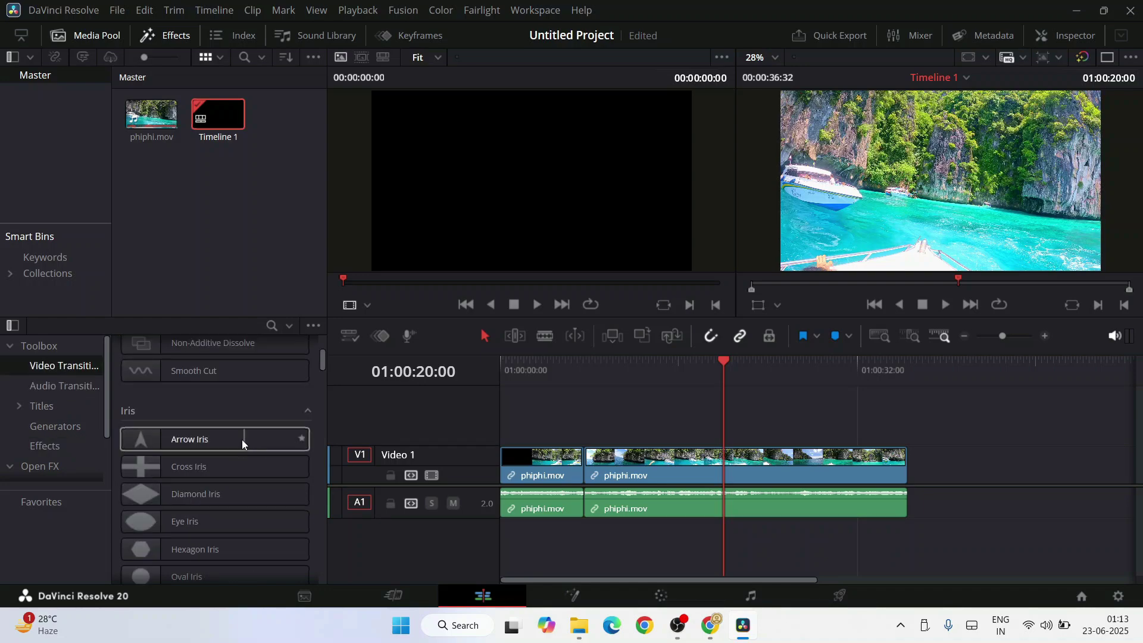
Step: Scroll down to the Motion group and drag the Split transition onto the cut between the clips
scroll(241, 438, up, 3)
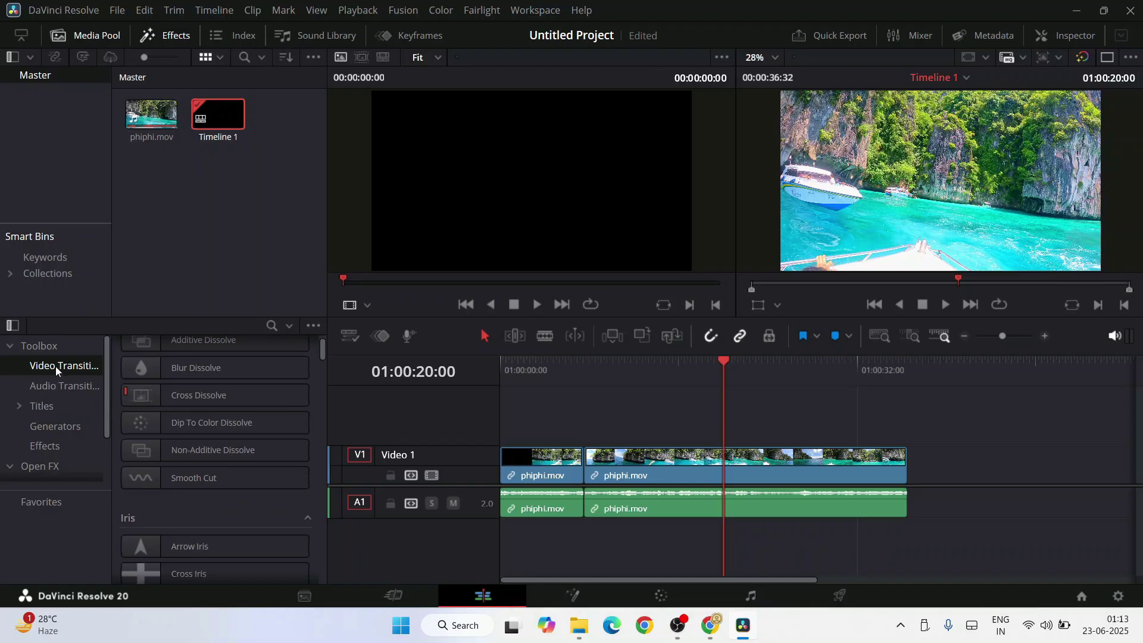
scroll(222, 429, up, 1)
scroll(223, 428, down, 2)
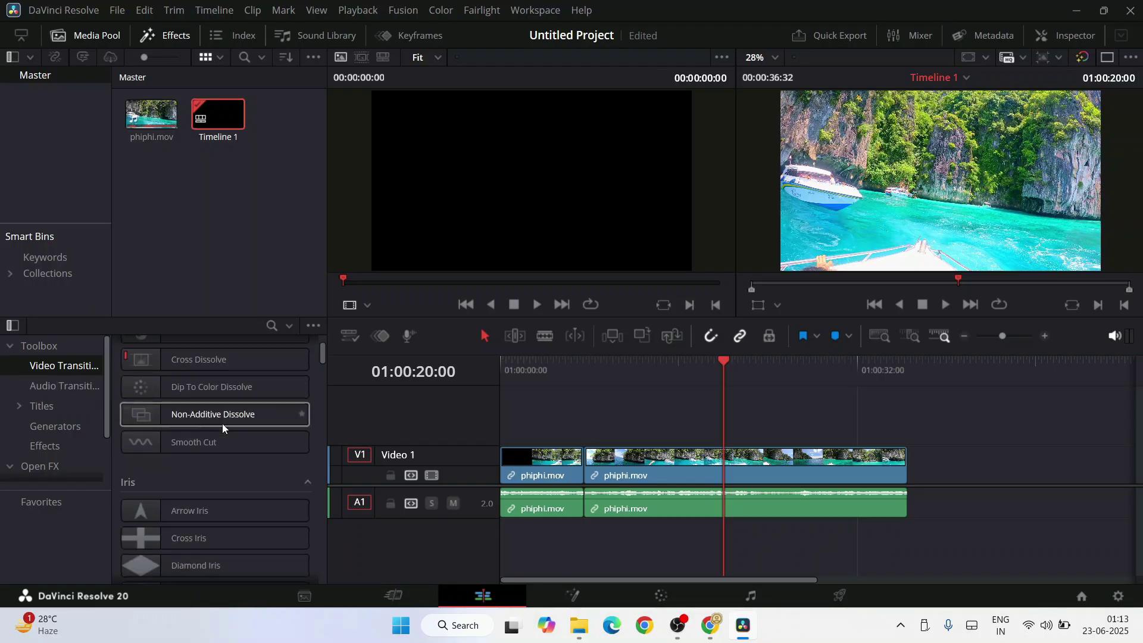
scroll(224, 428, down, 10)
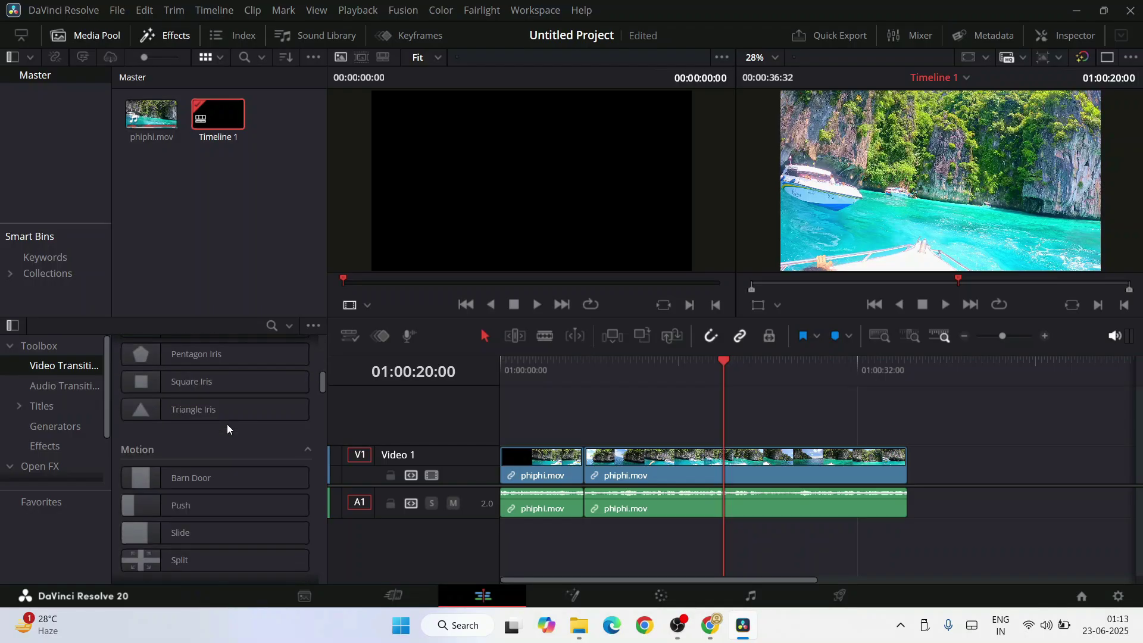
scroll(227, 428, down, 3)
drag(171, 489, 605, 460)
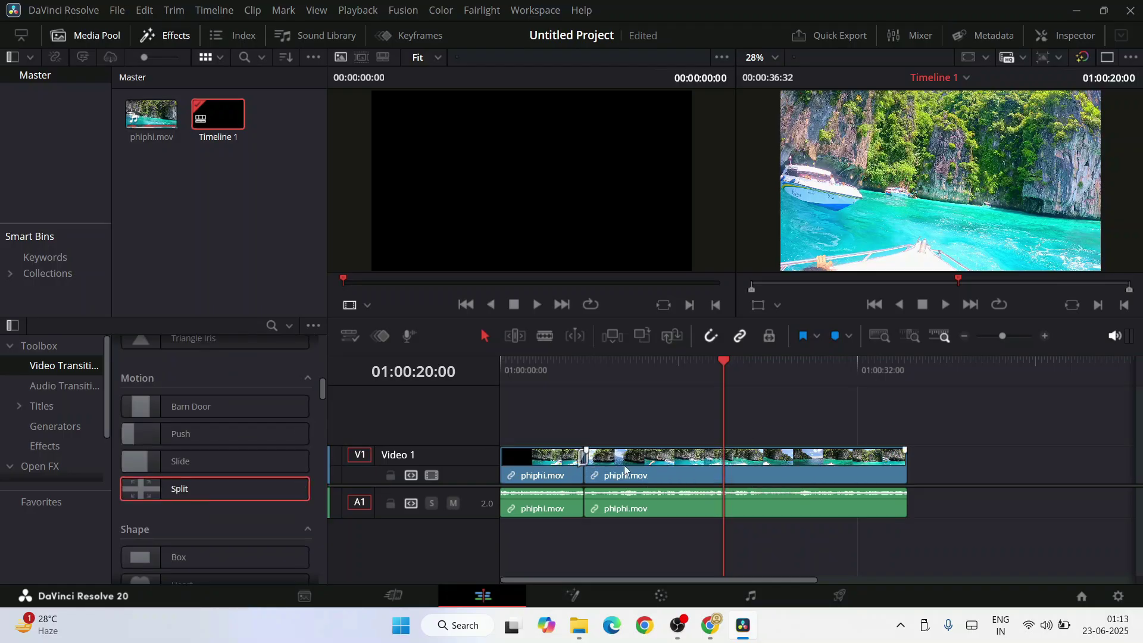
Step: Trim the second clip's end to 01:00:11:36, preview the Split transition, and go to Deliver
drag(716, 369, 625, 399)
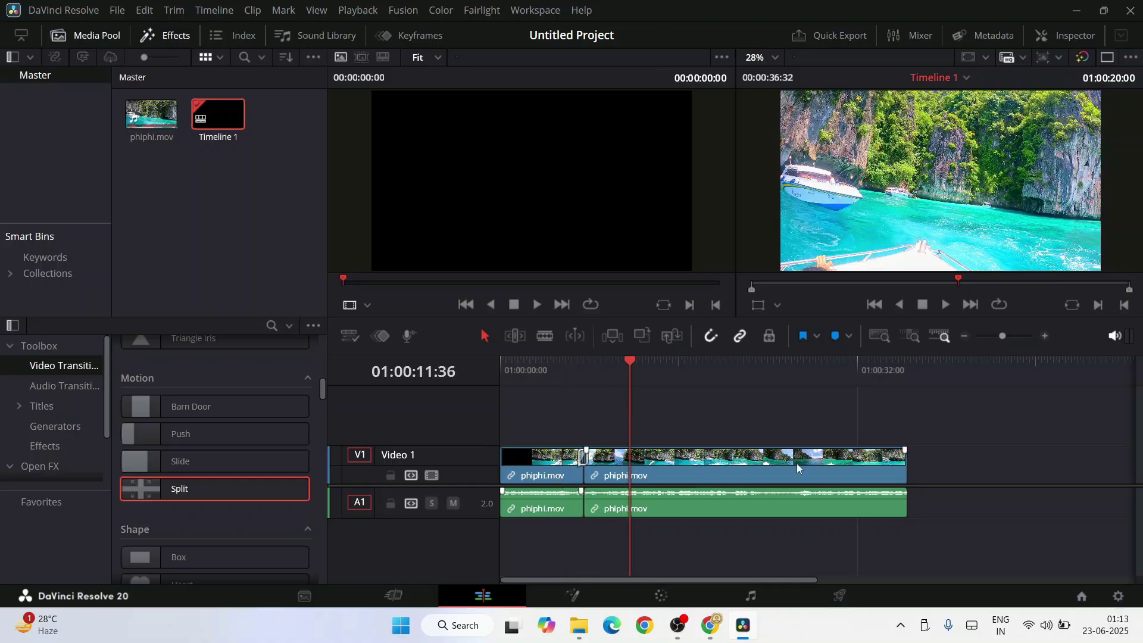
drag(906, 468, 629, 477)
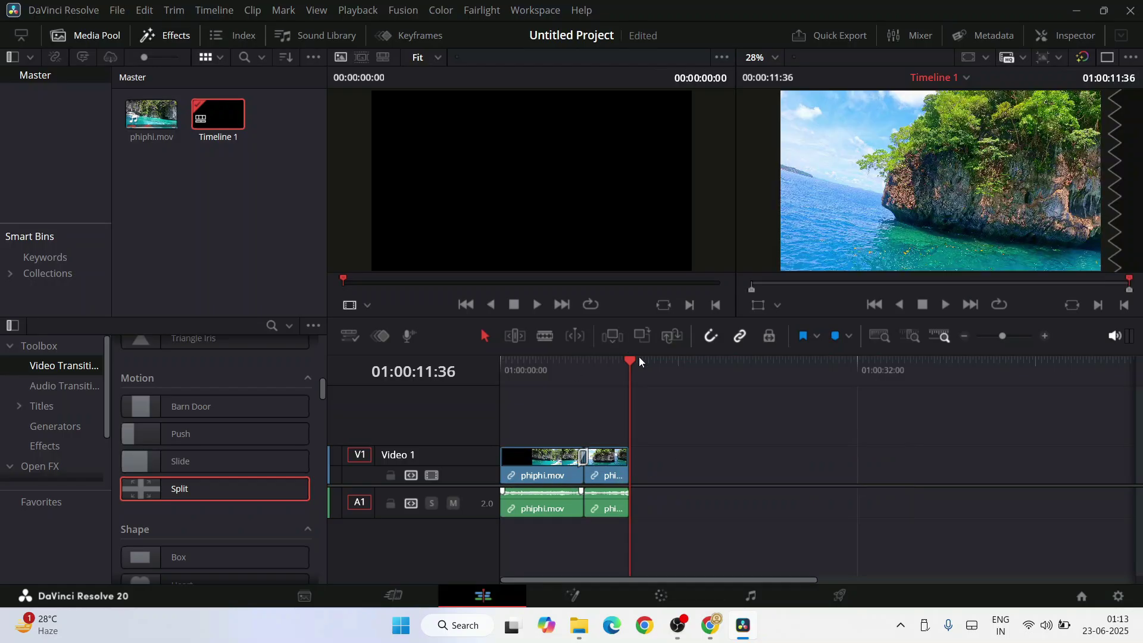
drag(640, 361, 621, 381)
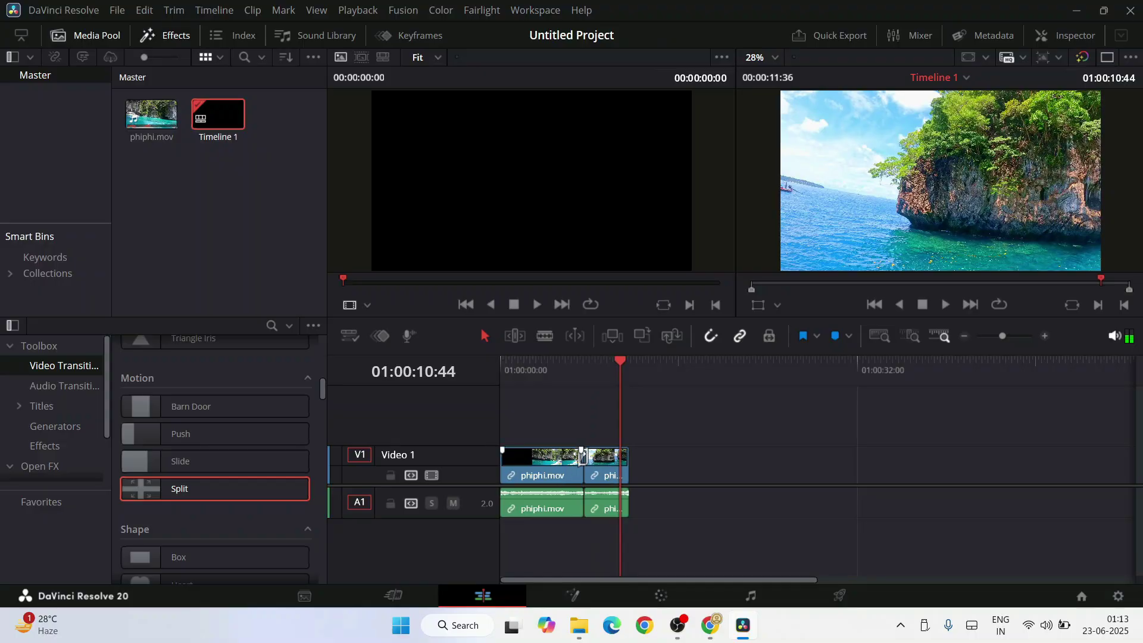
click(838, 601)
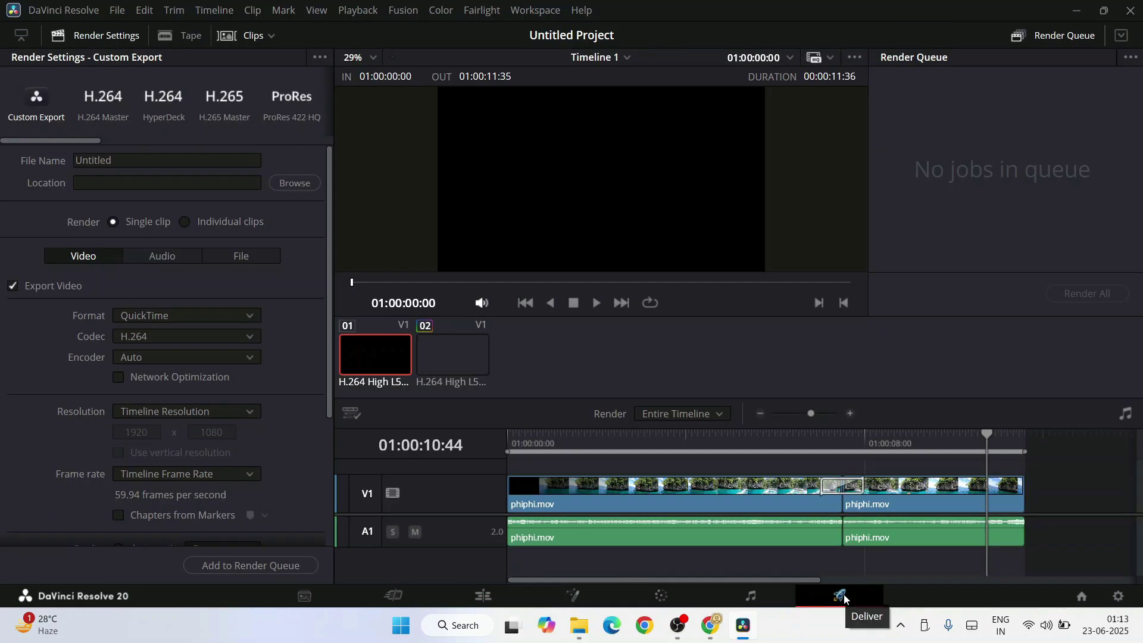
Step: Replace the render file name with phiphiNew
drag(129, 161, 1, 148)
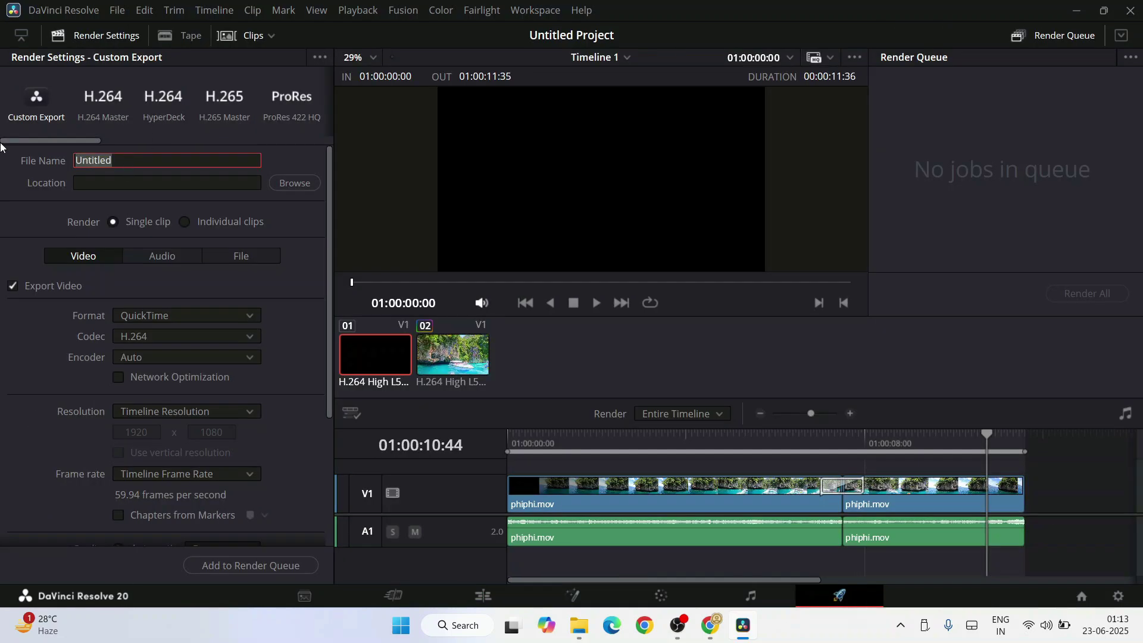
text(phiphi)
key(BackSpace)
key(BackSpace)
key(BackSpace)
text(hiphi)
text(w)
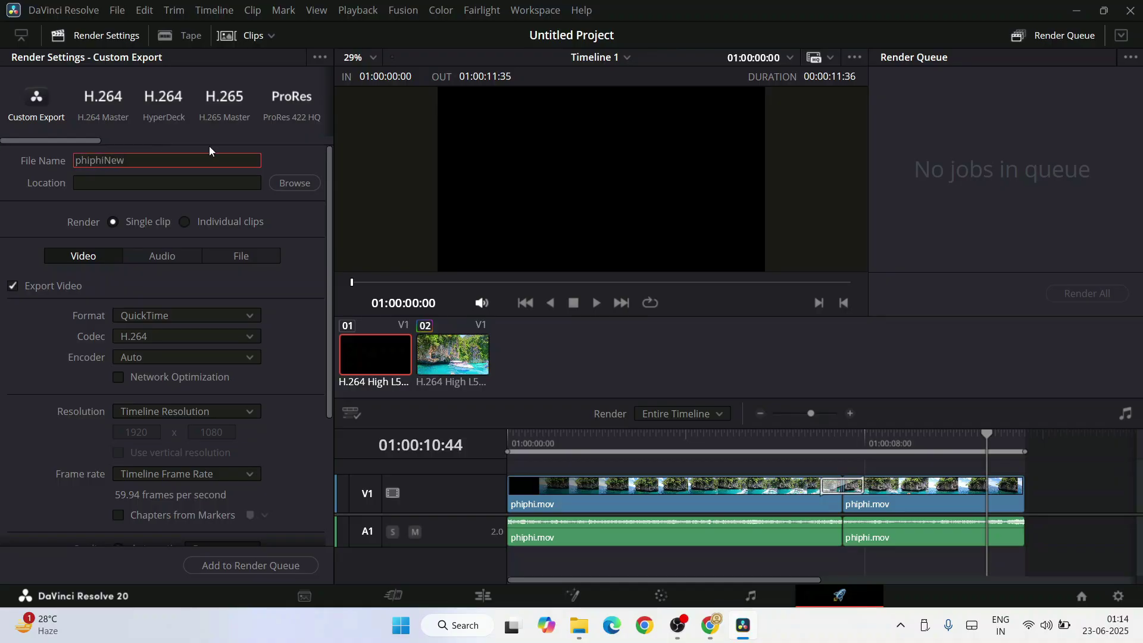
Step: Add the job to the Render Queue and choose Desktop as the save location
click(233, 566)
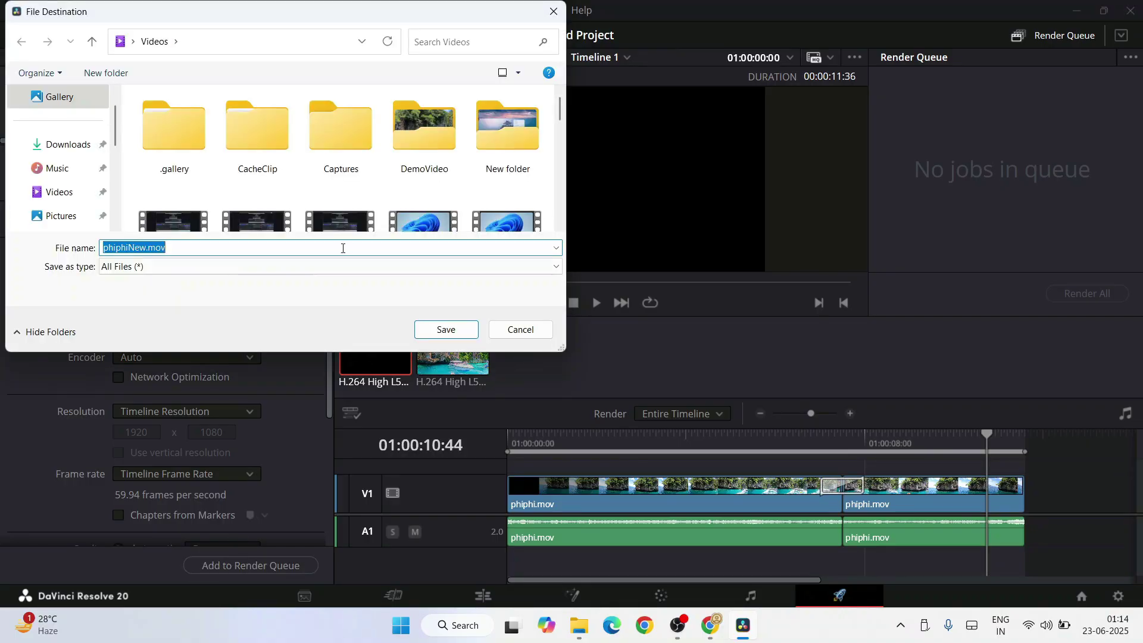
drag(230, 10, 390, 66)
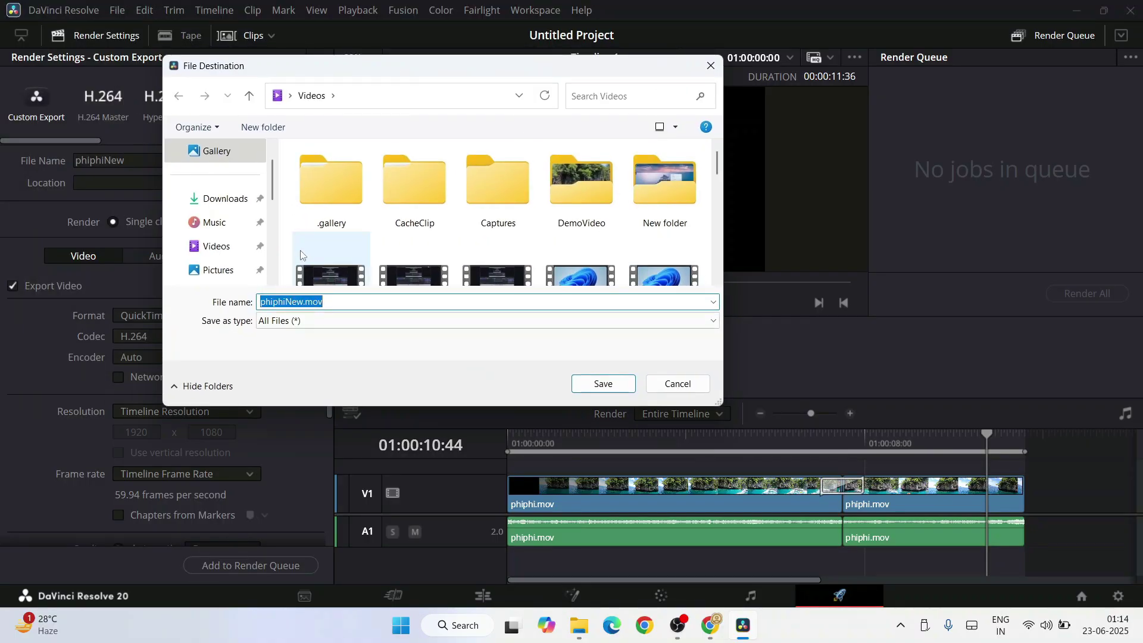
scroll(193, 219, up, 1)
scroll(194, 219, down, 5)
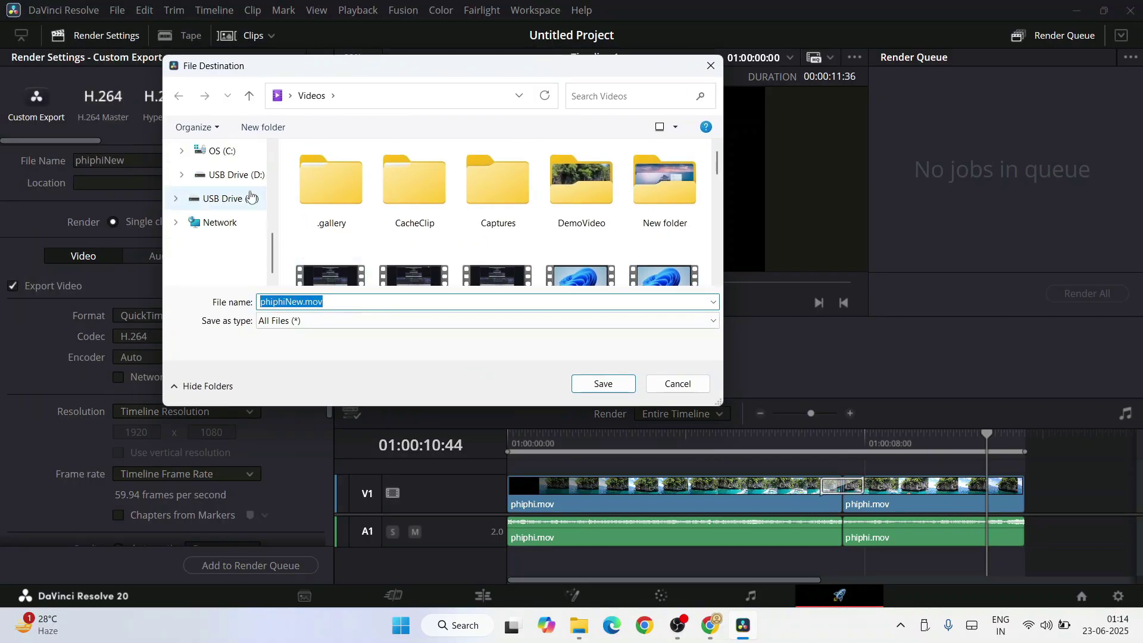
click(290, 95)
click(332, 96)
click(290, 95)
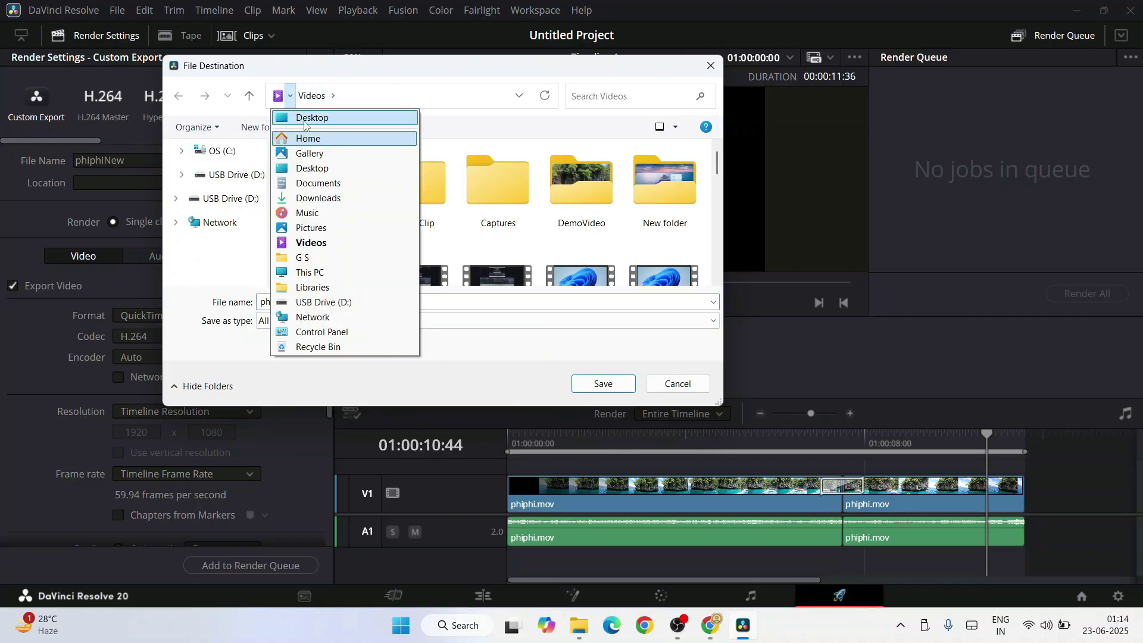
click(309, 117)
Step: Save to the Desktop, render Job 1 to phiphiNew.mov, and skip ahead in the finished video
click(596, 381)
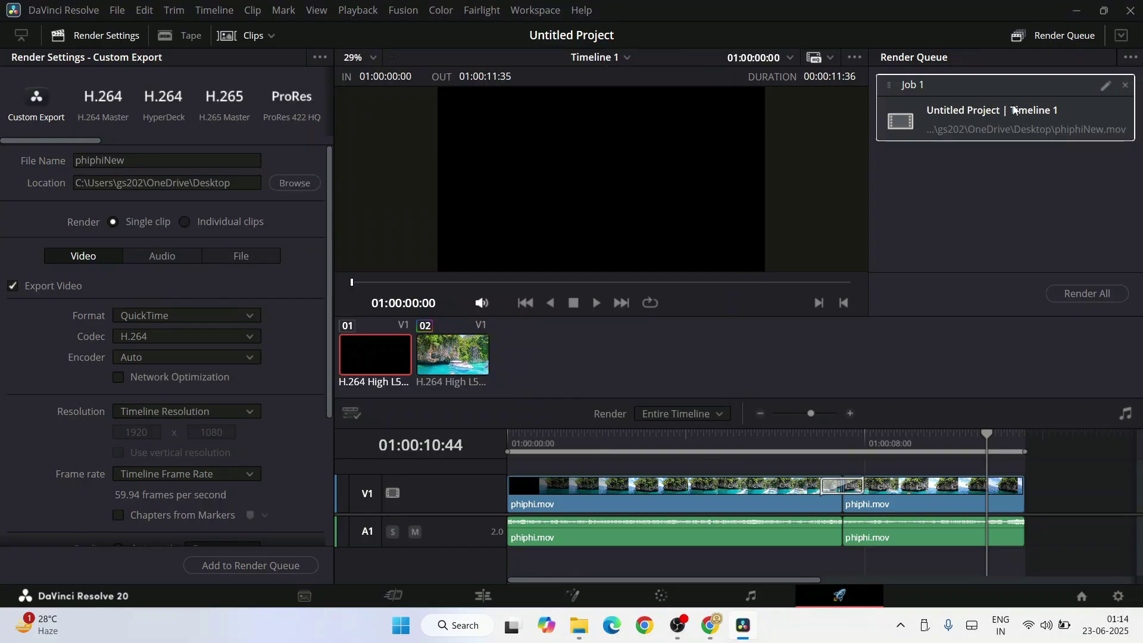
click(1088, 294)
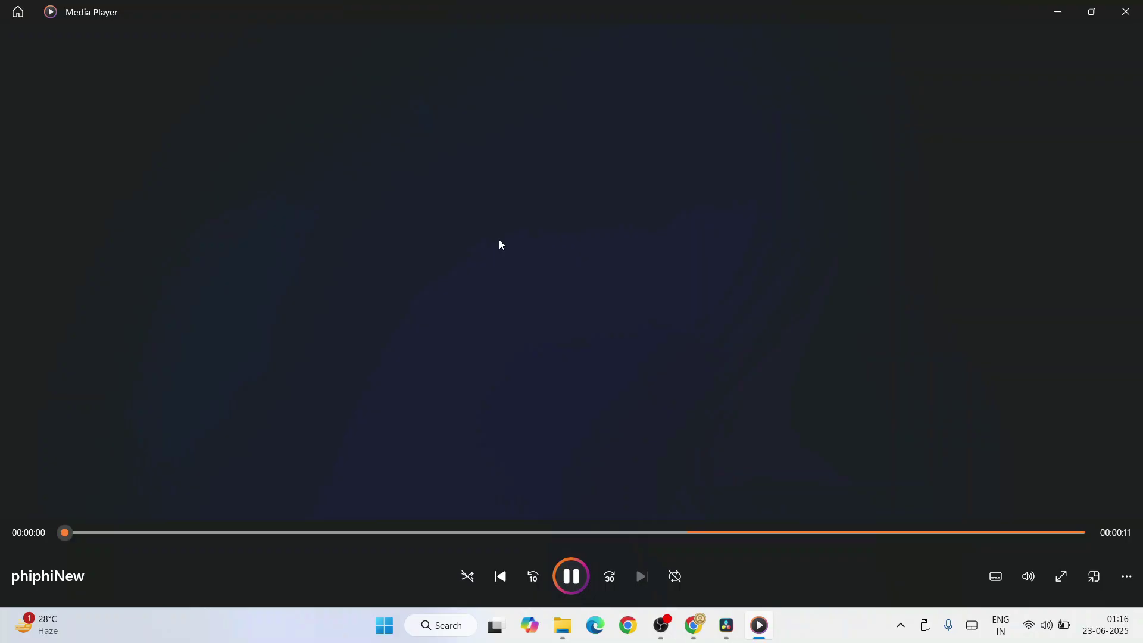
click(827, 524)
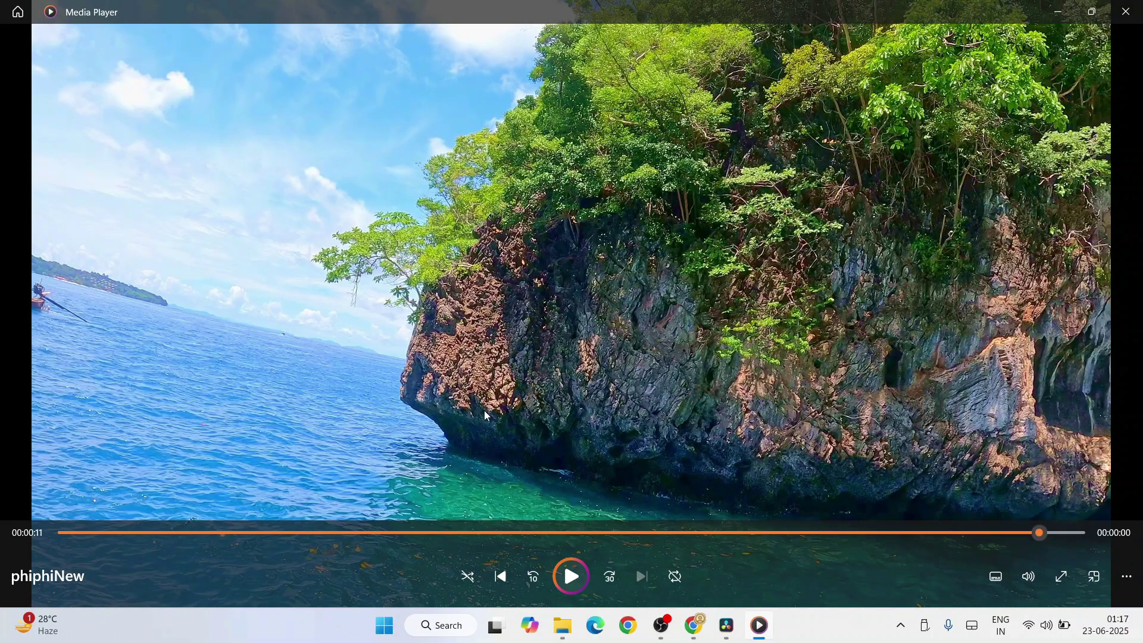
Step: Skip phiphiNew back to 00:00:03 and forward to 00:00:09, then return to DaVinci Resolve
key(Left)
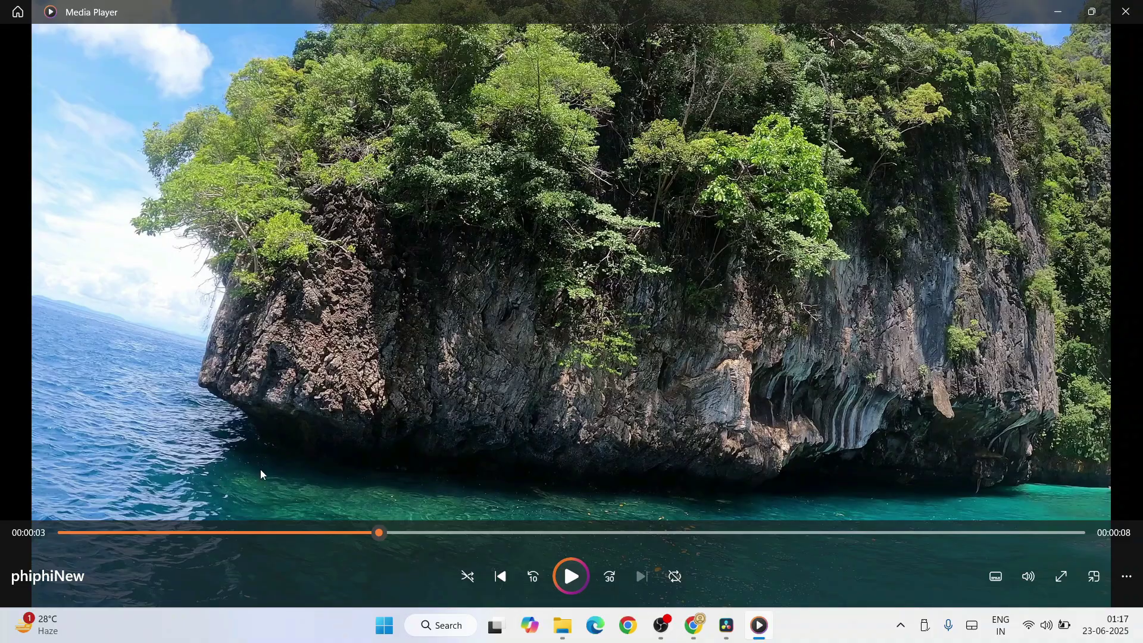
key(Right)
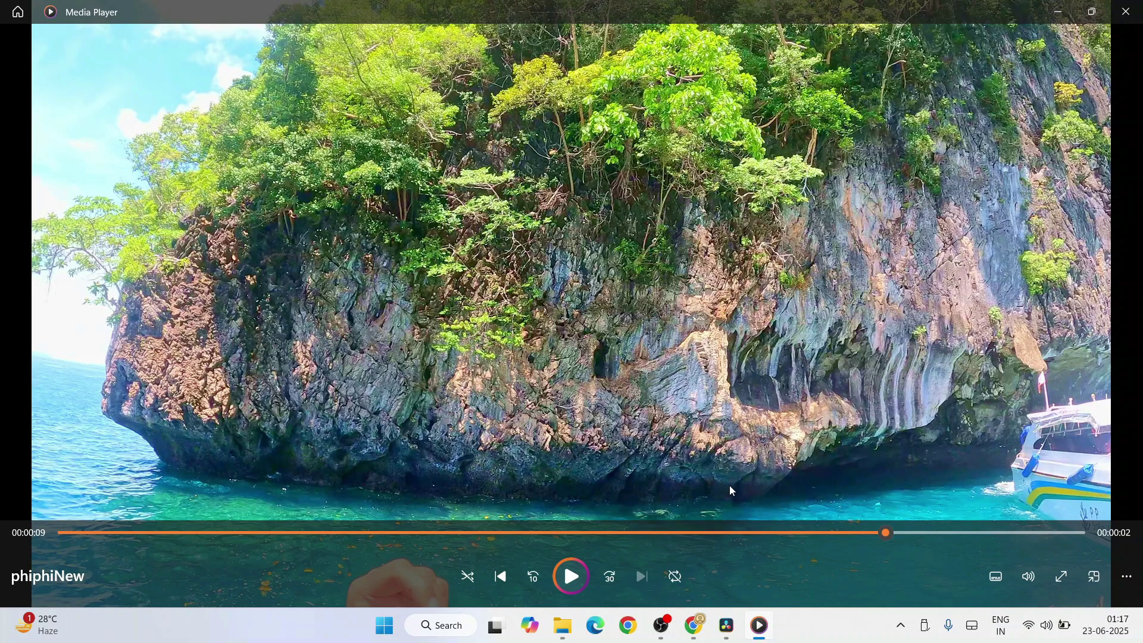
click(726, 627)
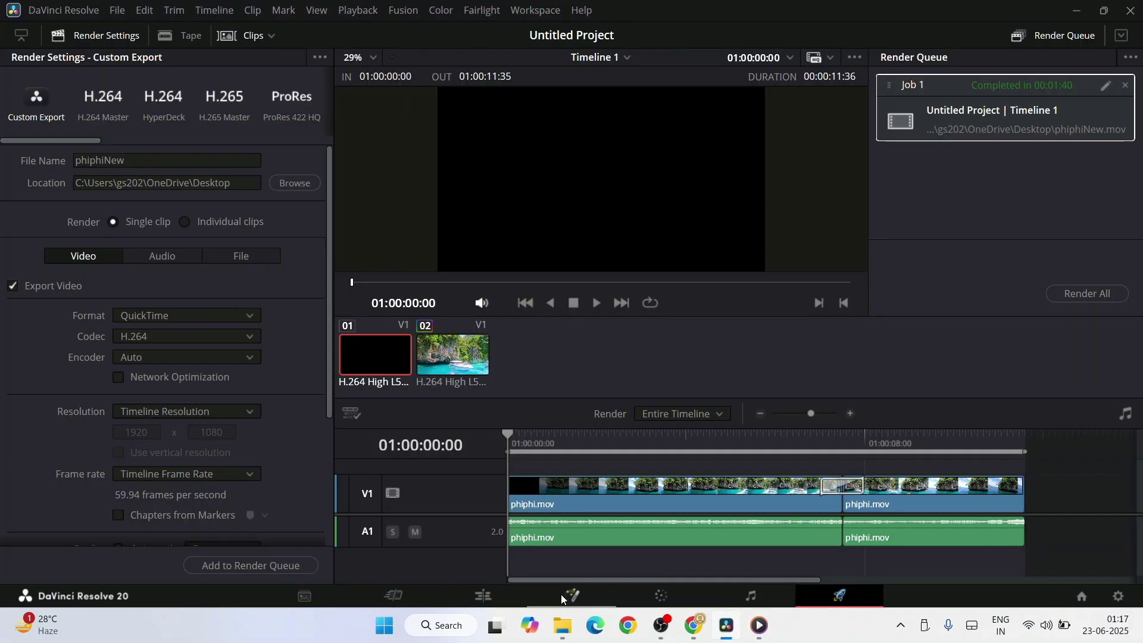
Step: Replay the timeline on the Edit page, stopping at 01:00:06:19, then return to the Deliver page
click(491, 597)
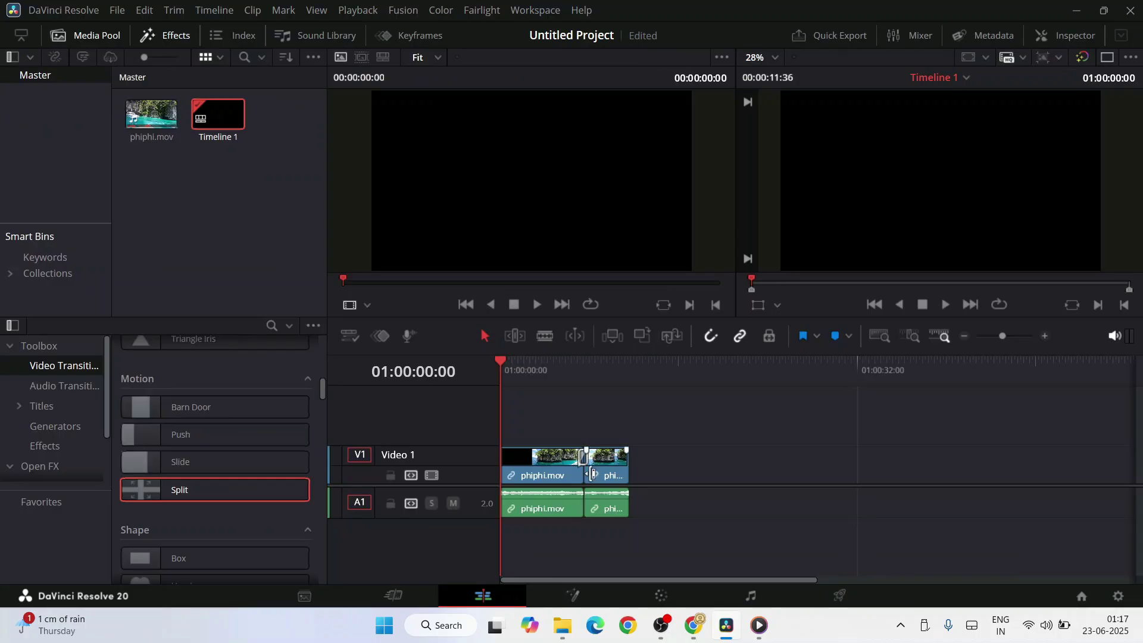
click(946, 305)
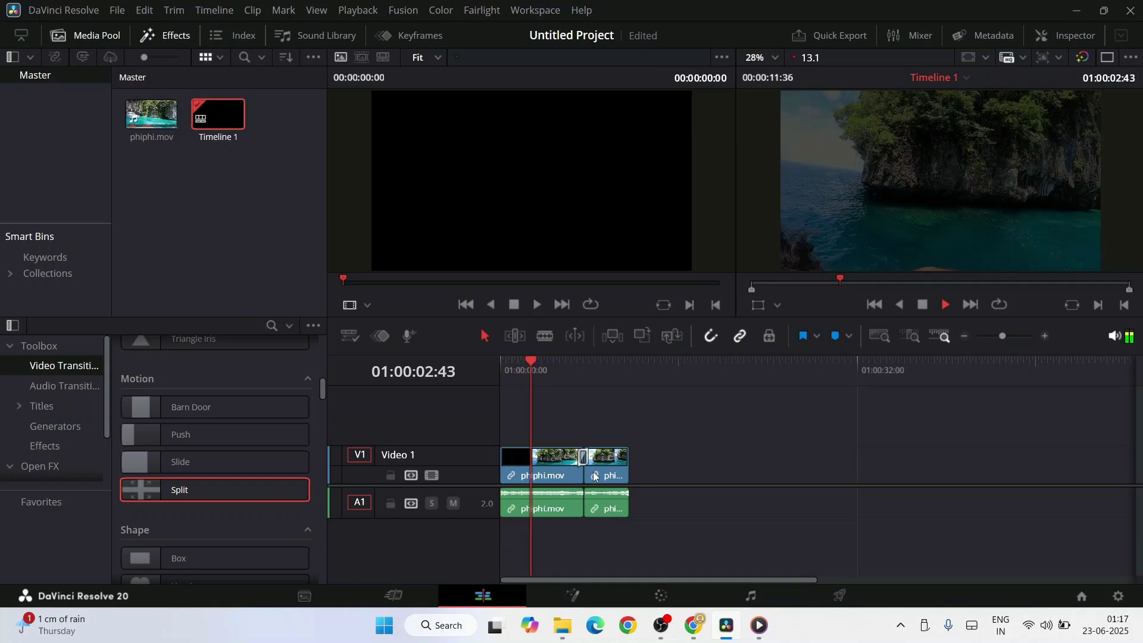
click(922, 307)
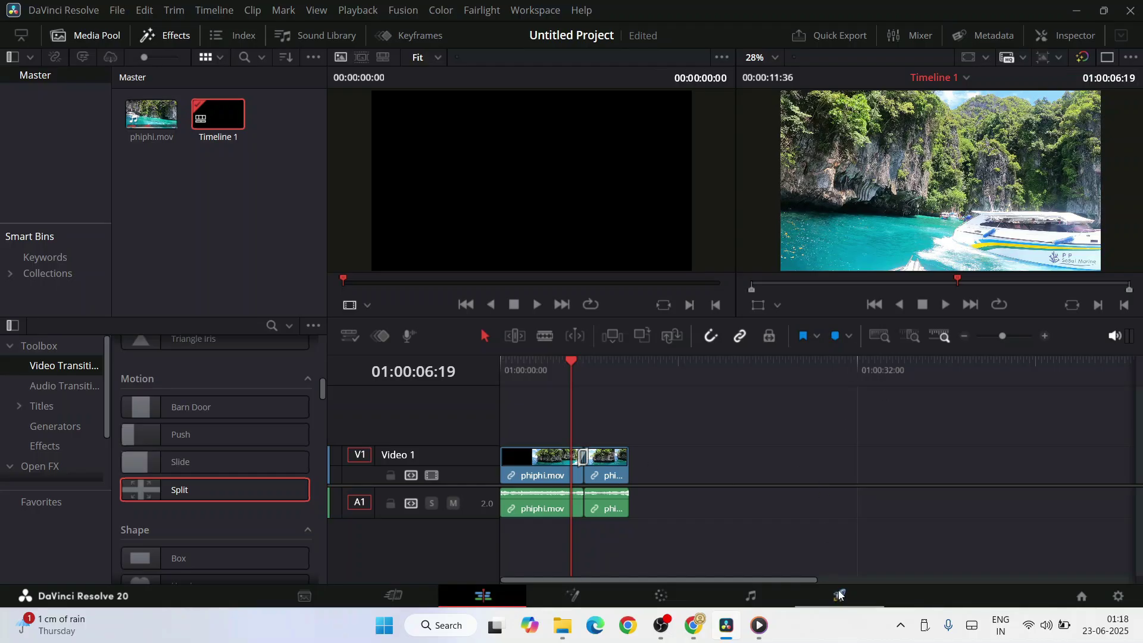
click(801, 593)
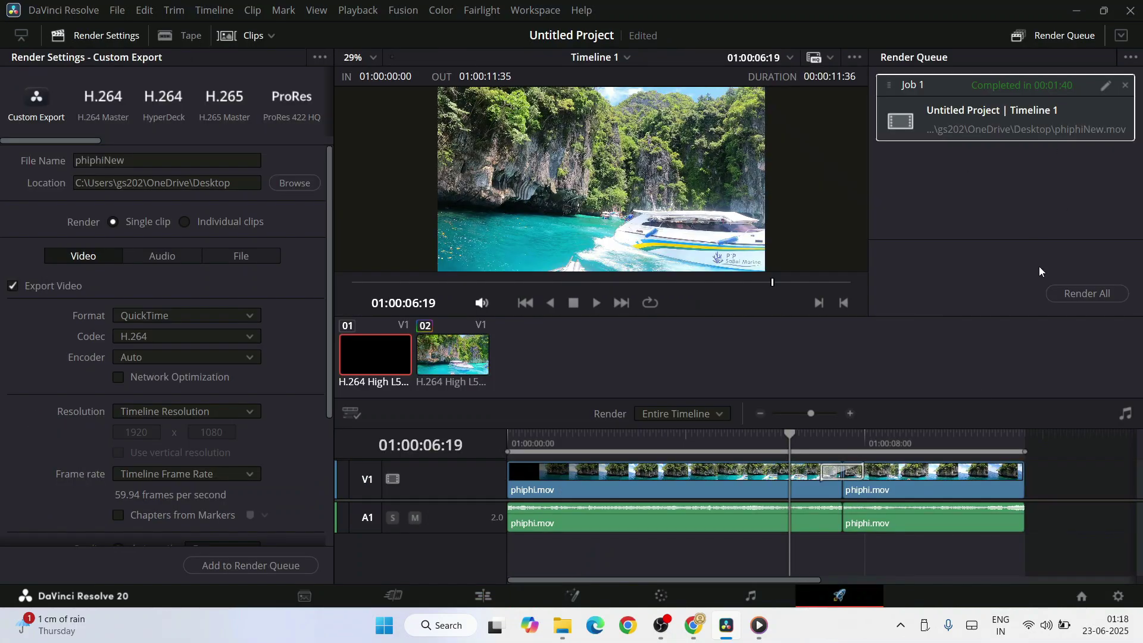
Step: Bring up the rendered phiphiNew video's player, minimise it, and return to Chrome's registration form
click(759, 625)
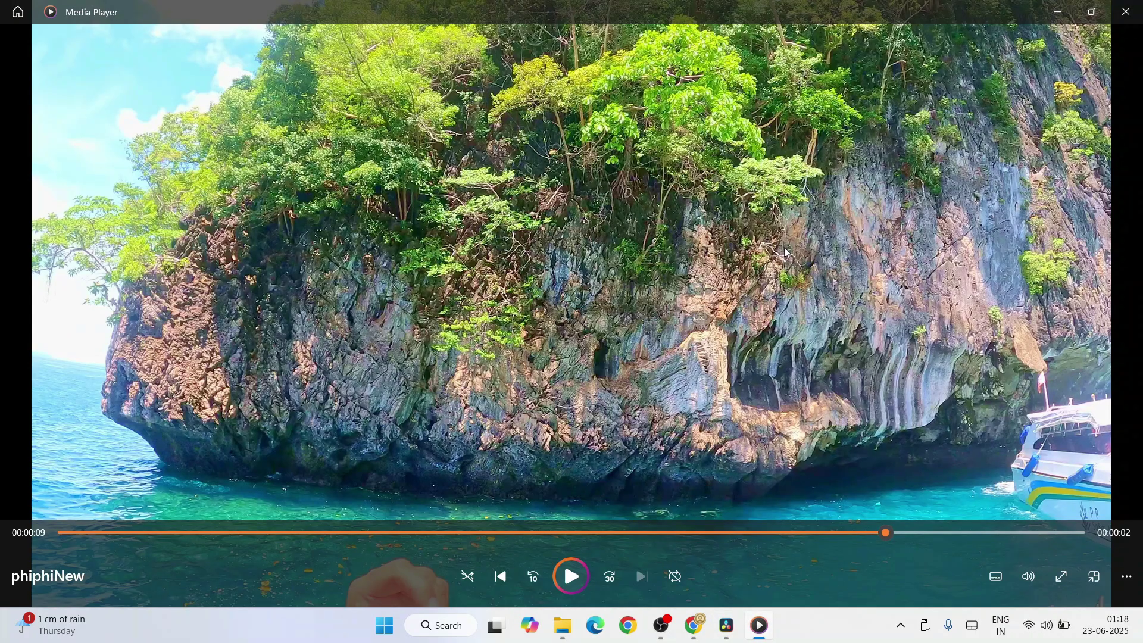
click(1072, 8)
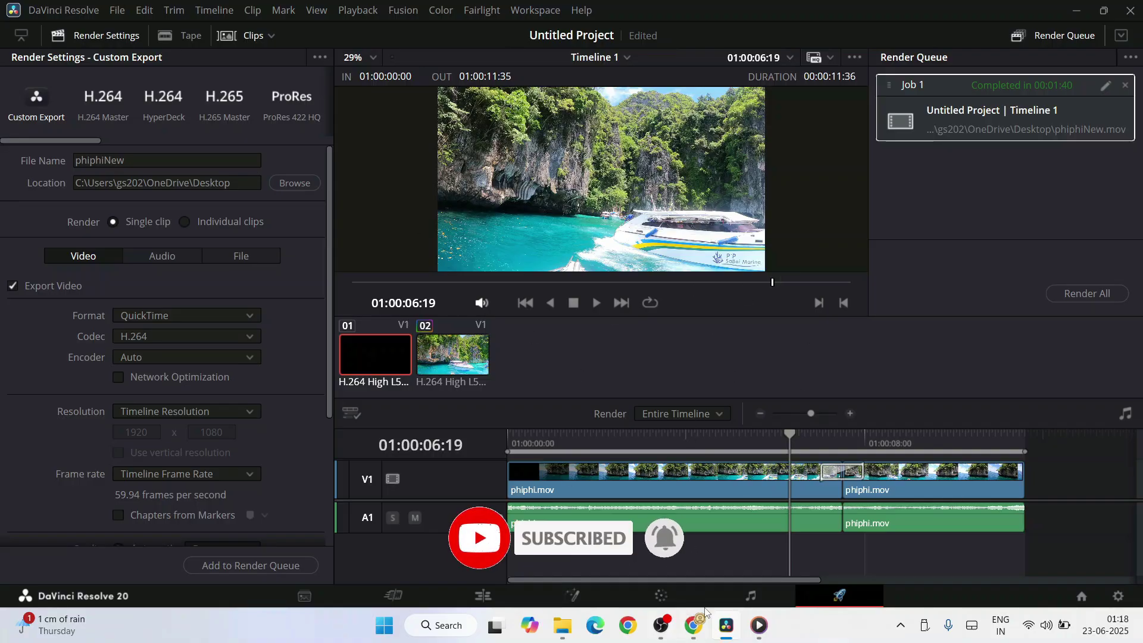
click(691, 623)
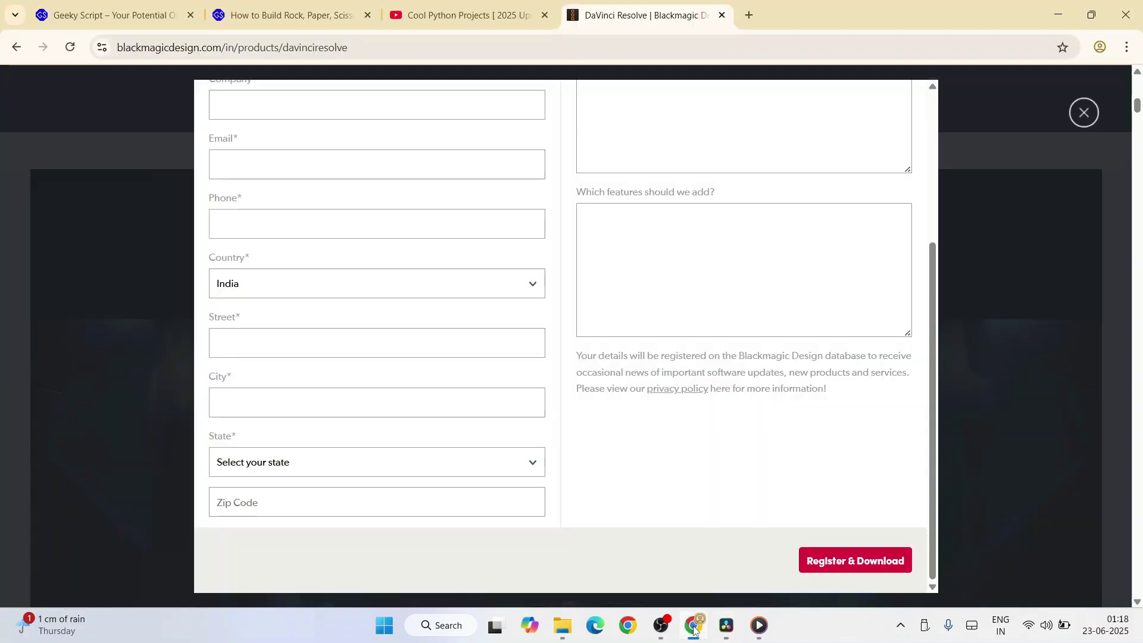
Step: Switch to the Cool Python Projects playlist tab and look over its title and video list
click(463, 15)
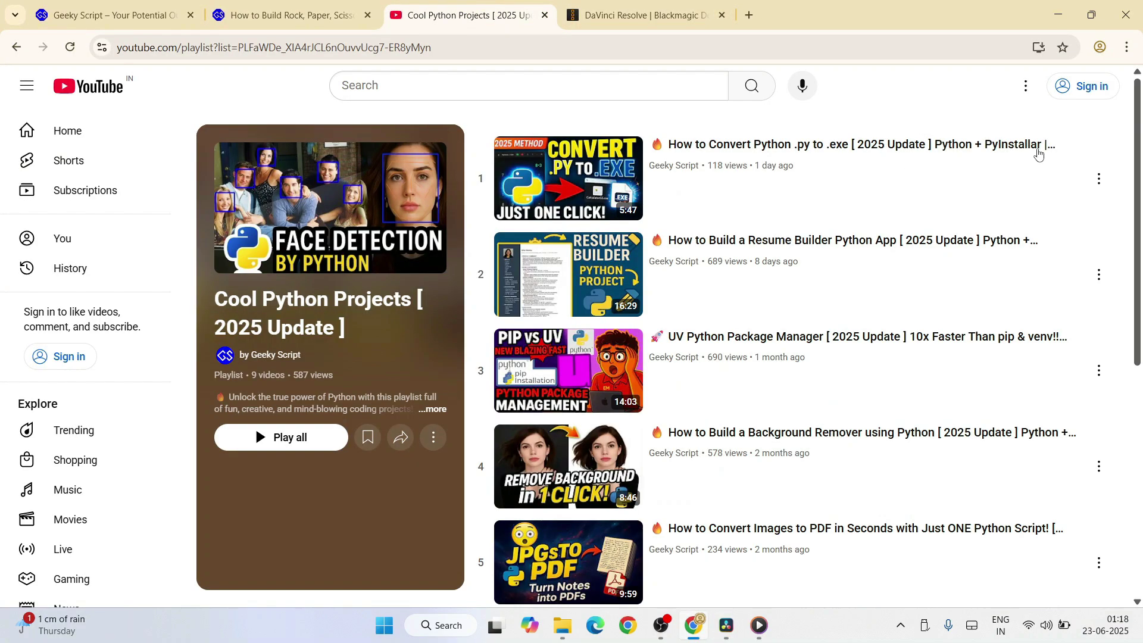
triple_click(338, 326)
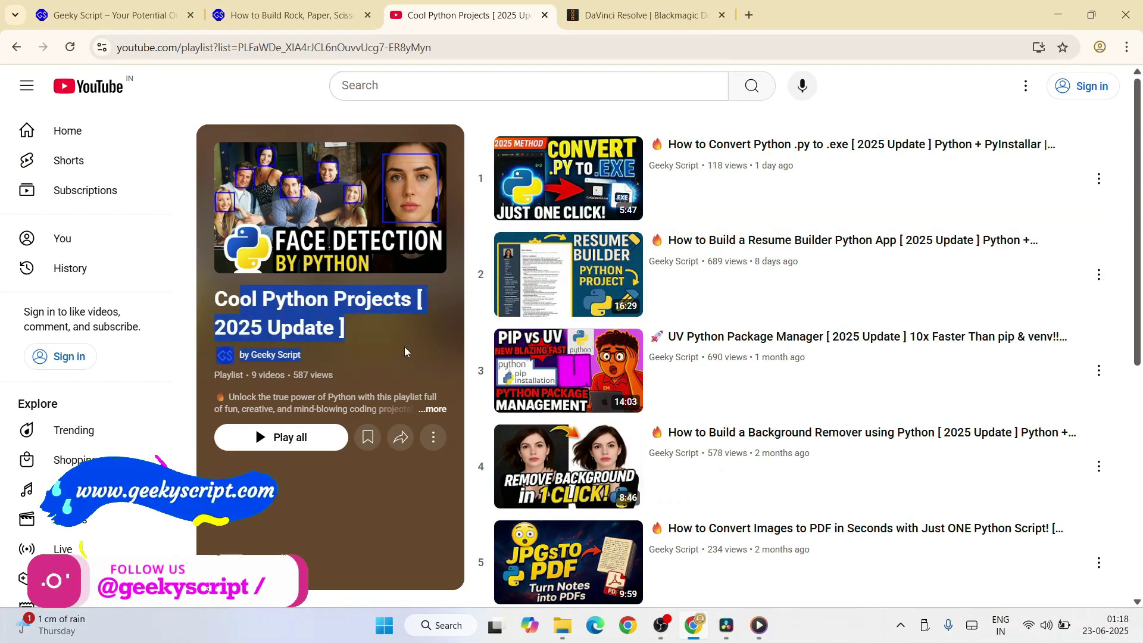
click(376, 355)
scroll(893, 220, down, 5)
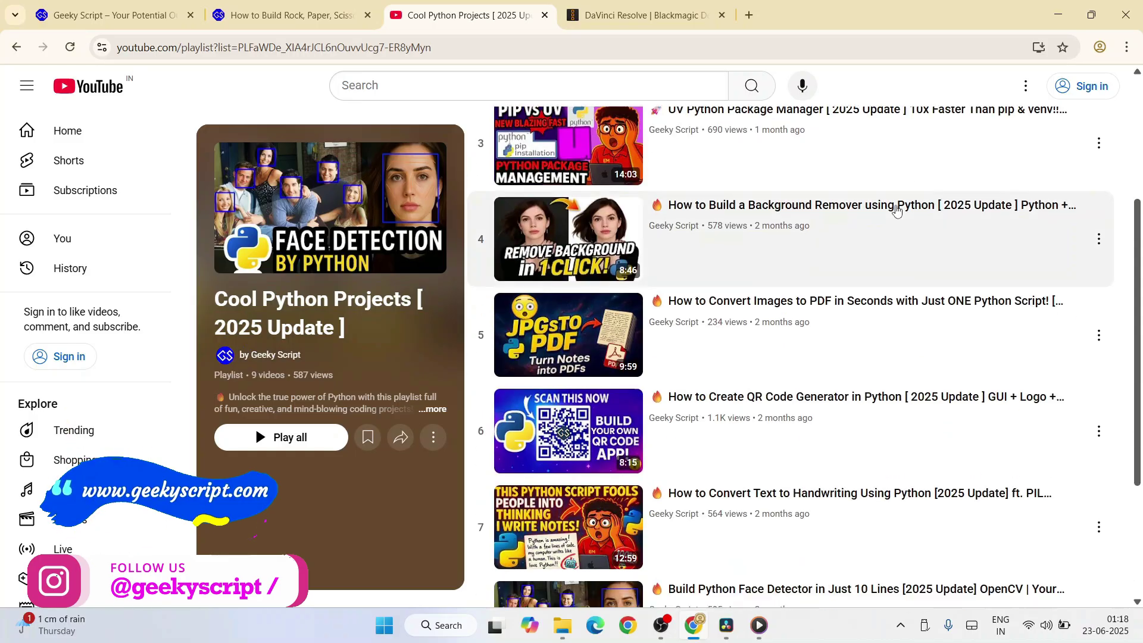
scroll(893, 221, up, 5)
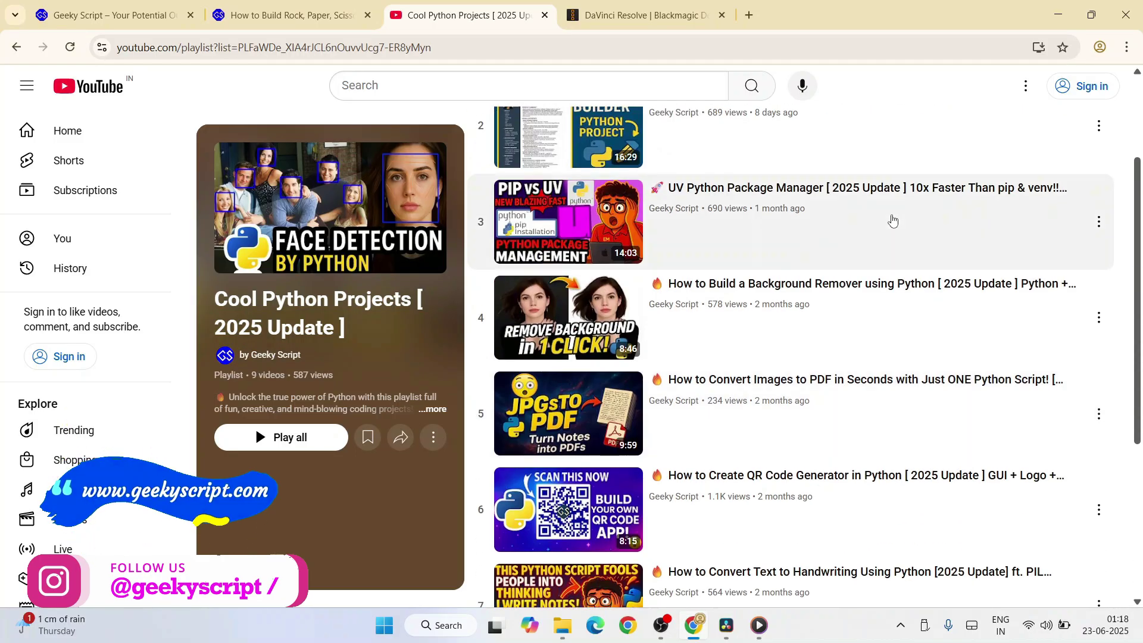
scroll(842, 216, up, 2)
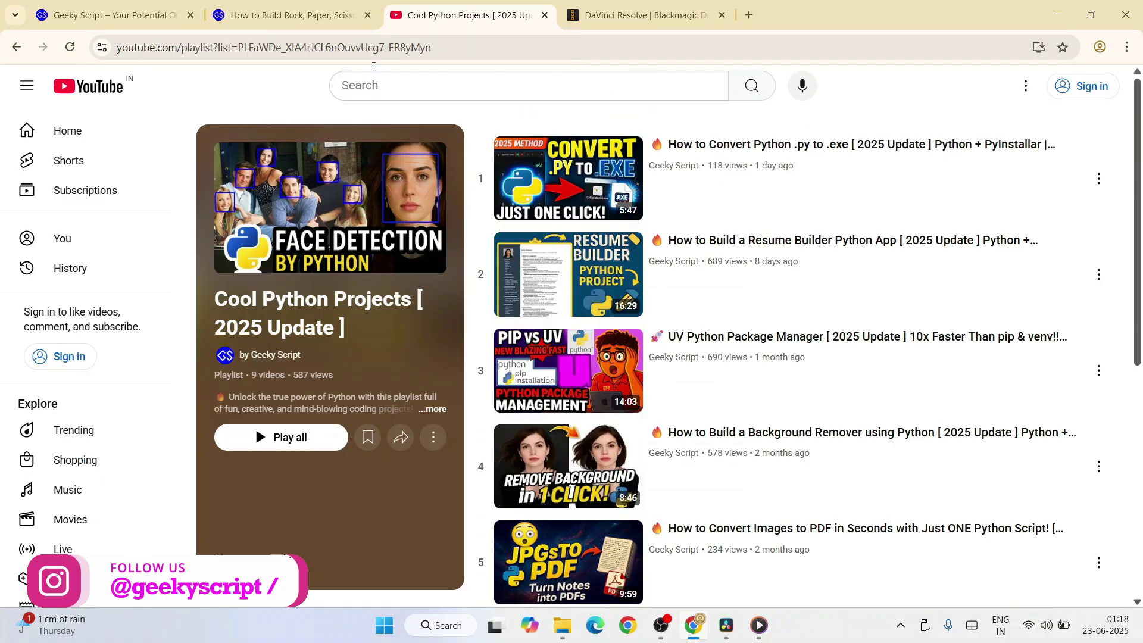
Step: Scroll the Rock, Paper, Scissors article and select its code, then go back to the playlist
click(286, 15)
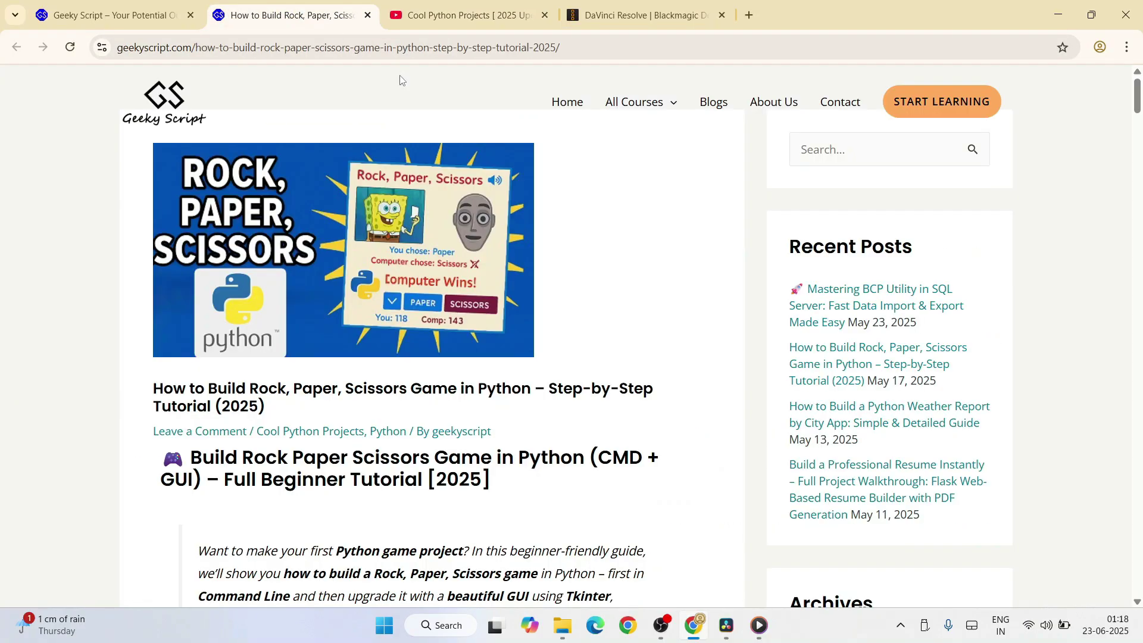
scroll(241, 235, down, 15)
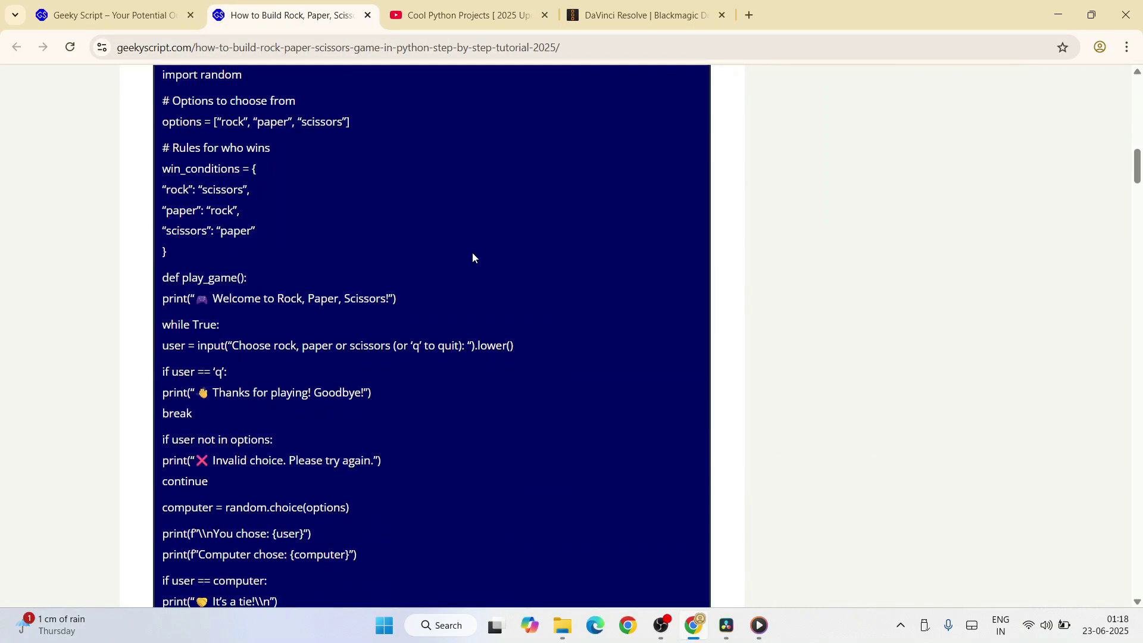
drag(340, 507, 179, 74)
click(440, 297)
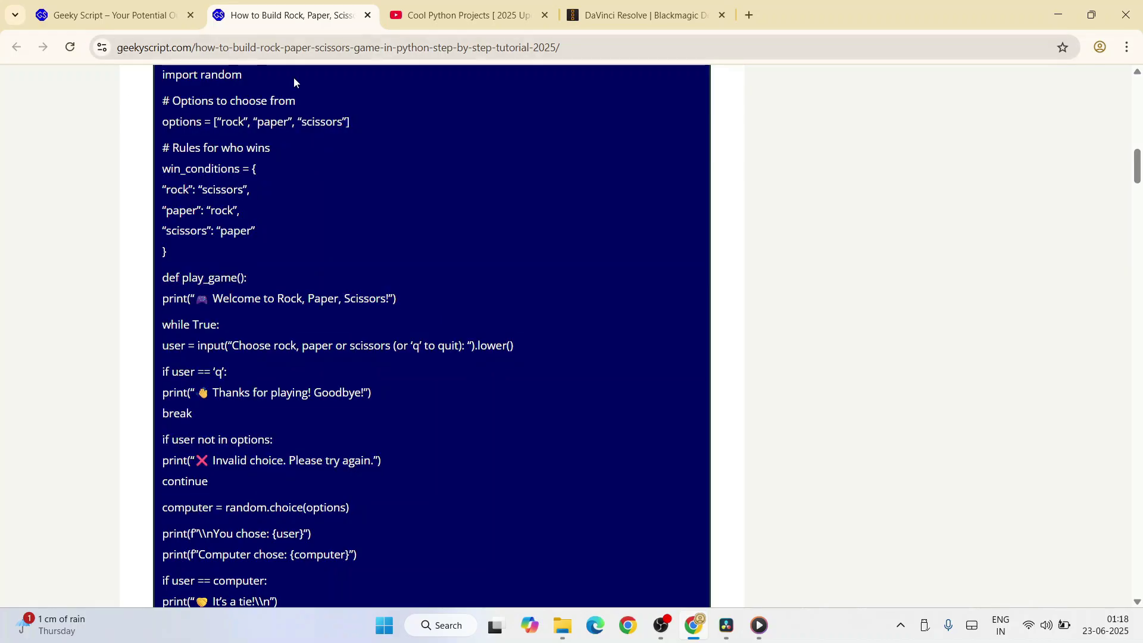
click(456, 20)
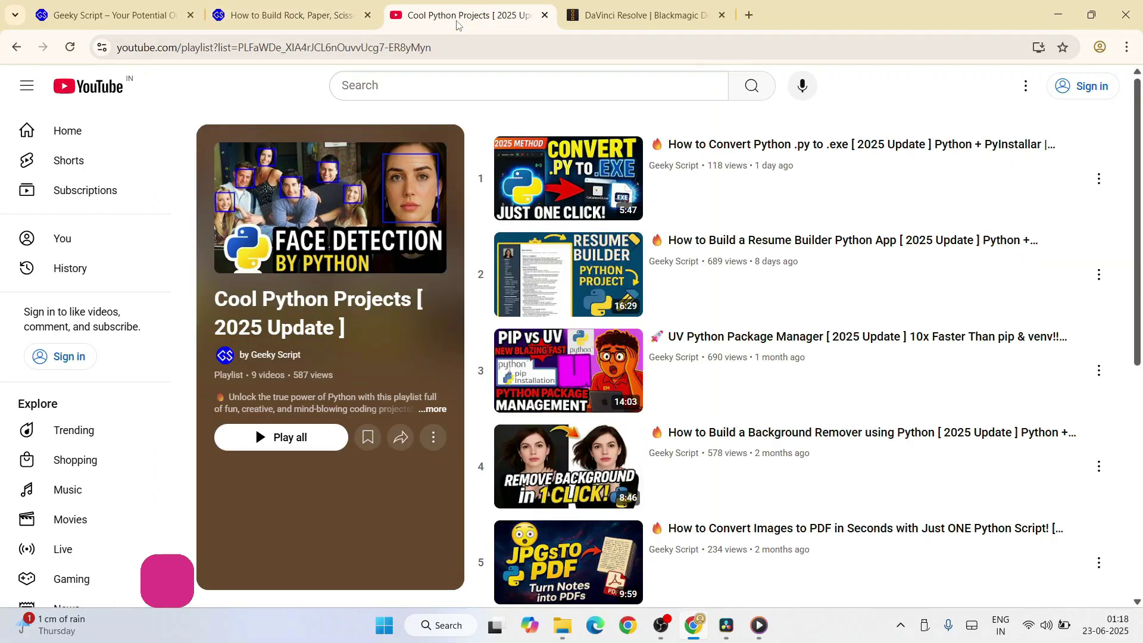